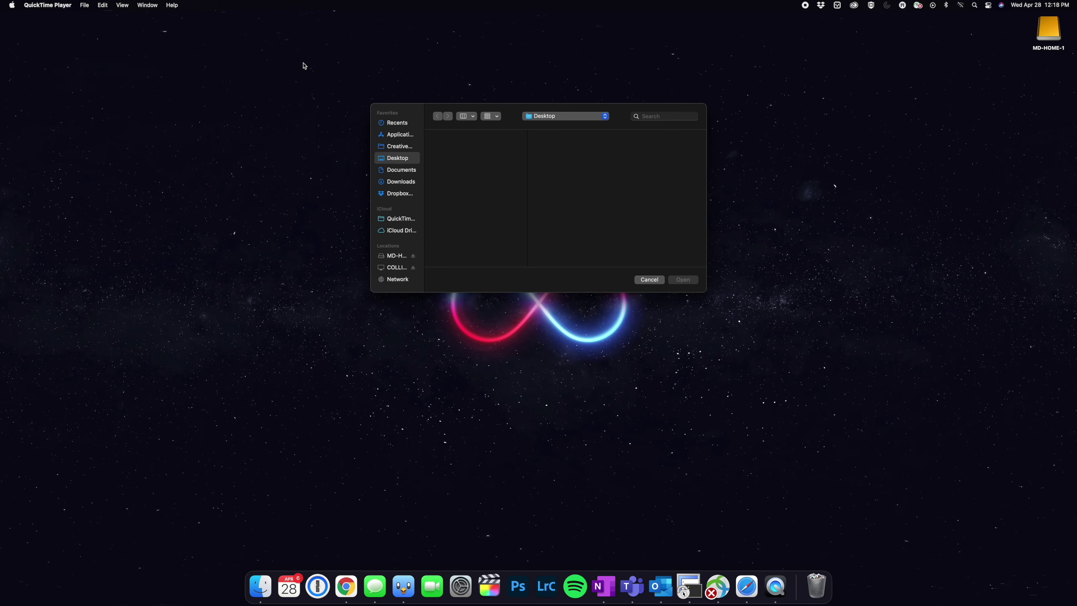
# Log into the NAS at 10.0.0.30:8080/cgi-bin/ as admin and cancel the firmware update prompt.
pyautogui.hotkey('ctrl', 'Right')
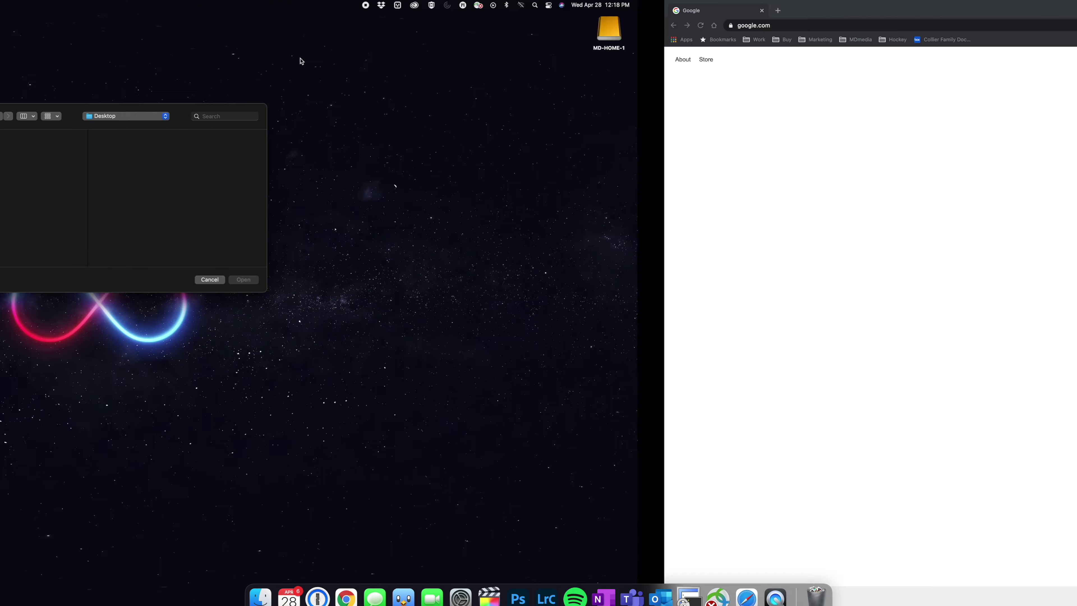
pyautogui.click(142, 26)
pyautogui.write('10.0.0.30:8080/cgi-bin/')
pyautogui.press('Return')
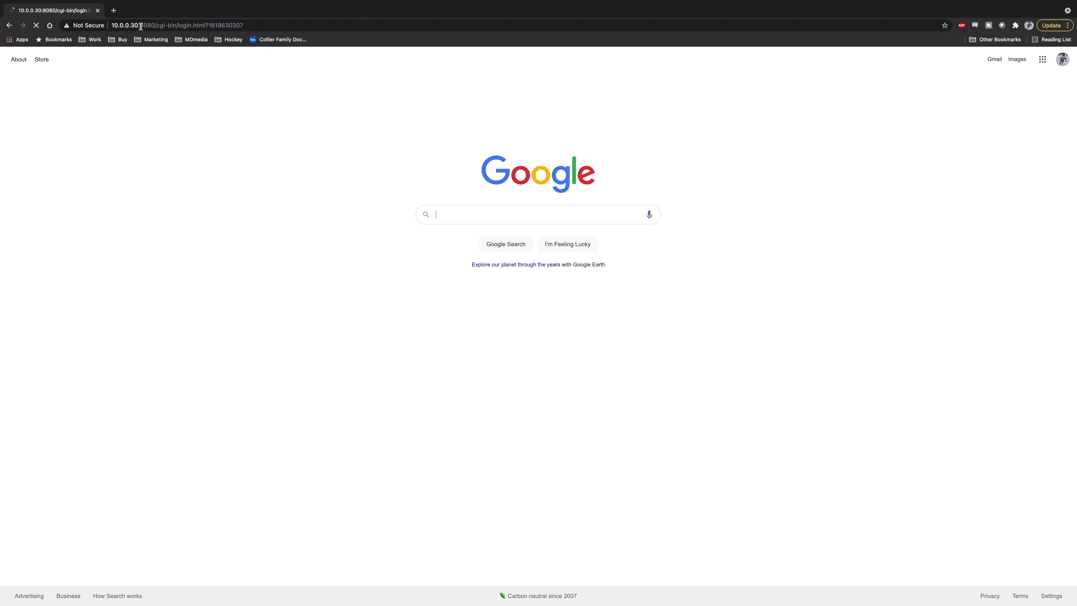
pyautogui.write('admin')
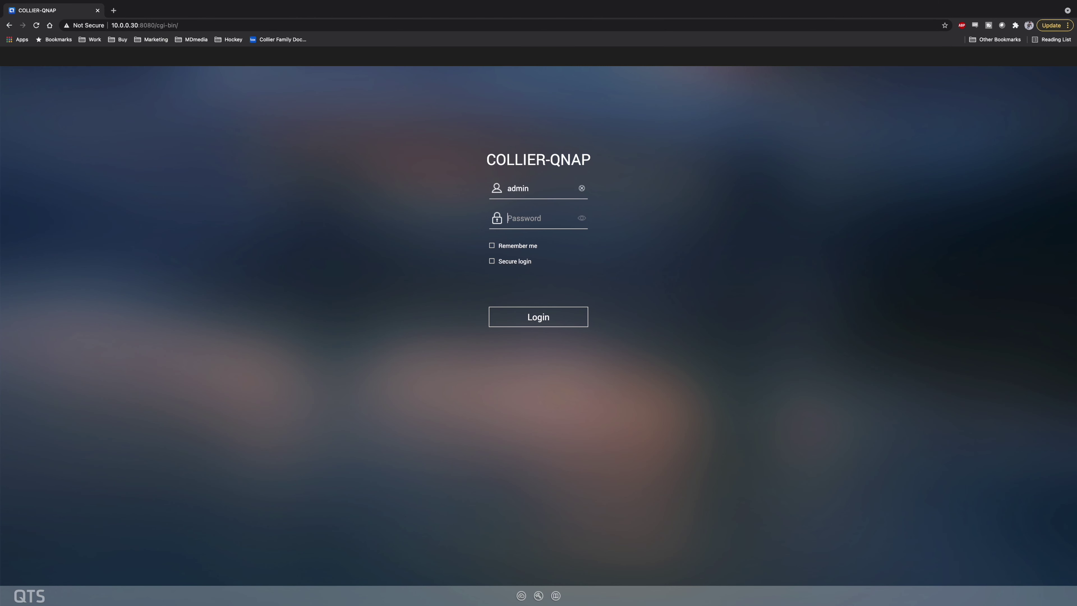
pyautogui.write('p')
pyautogui.press('Return')
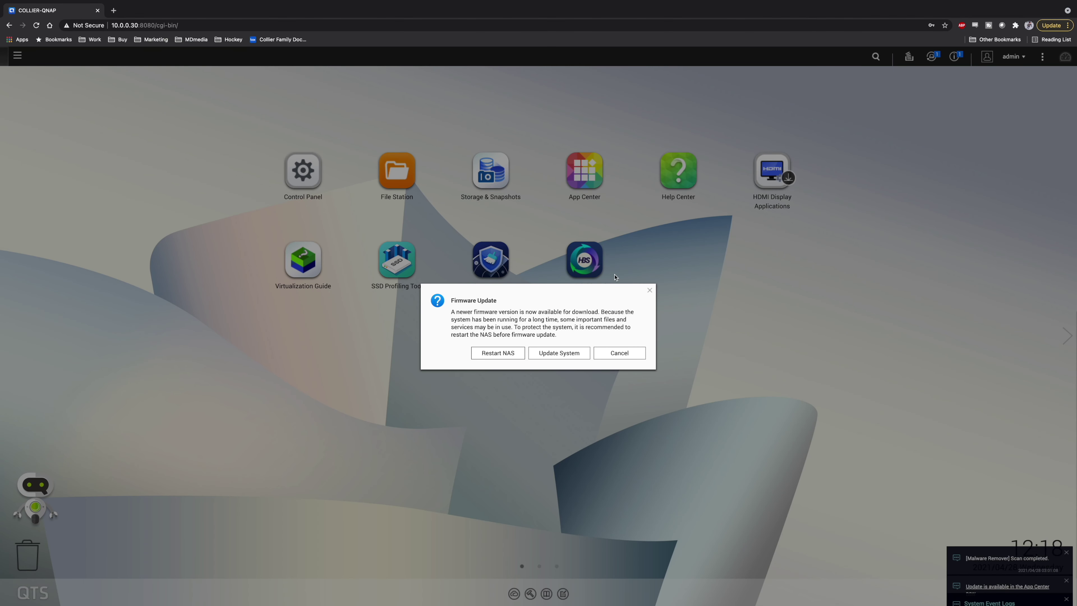
pyautogui.click(618, 353)
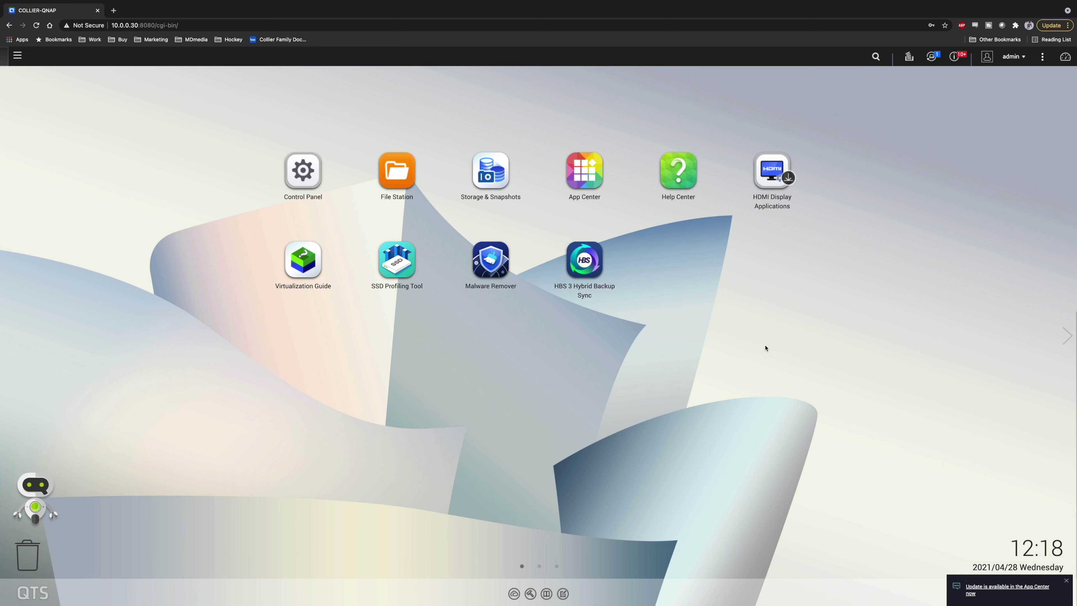
pyautogui.click(510, 166)
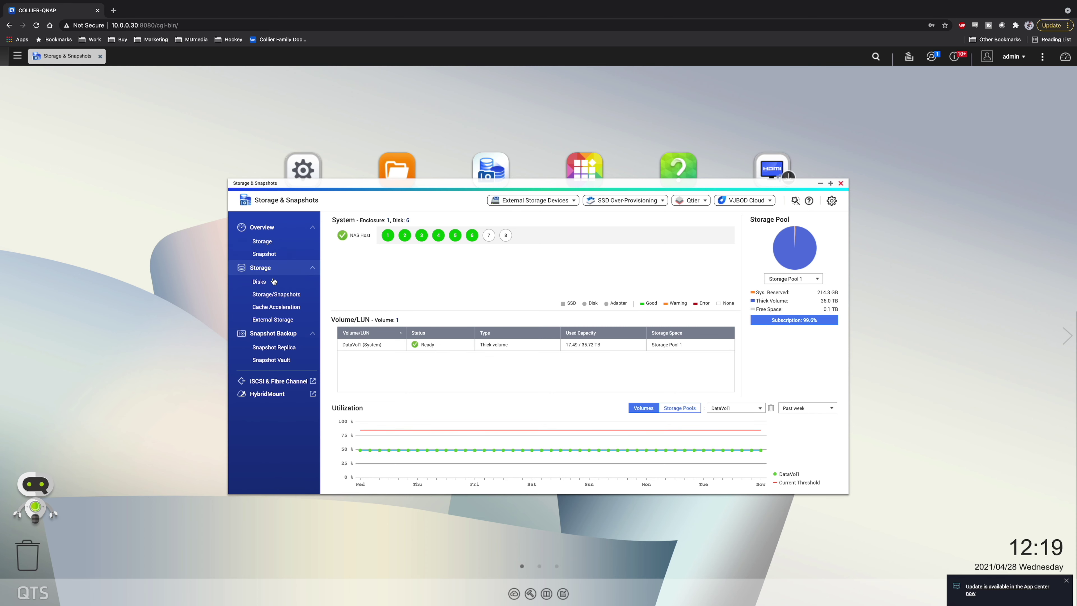
pyautogui.click(264, 281)
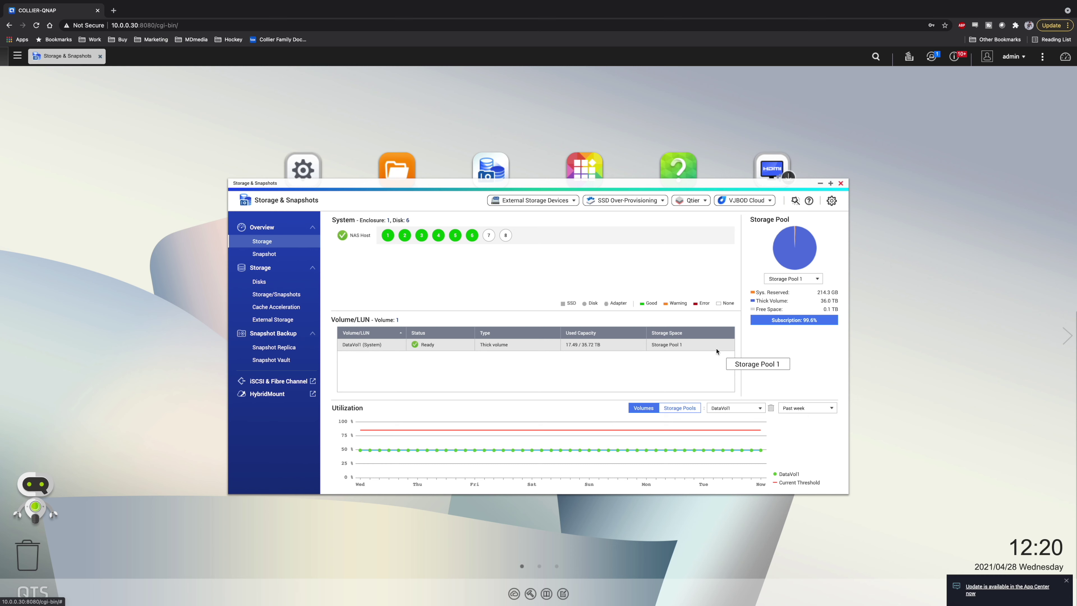
# Close Storage Management, launch File Station, list the Deliverable folders and right-click USA Women.
pyautogui.click(841, 184)
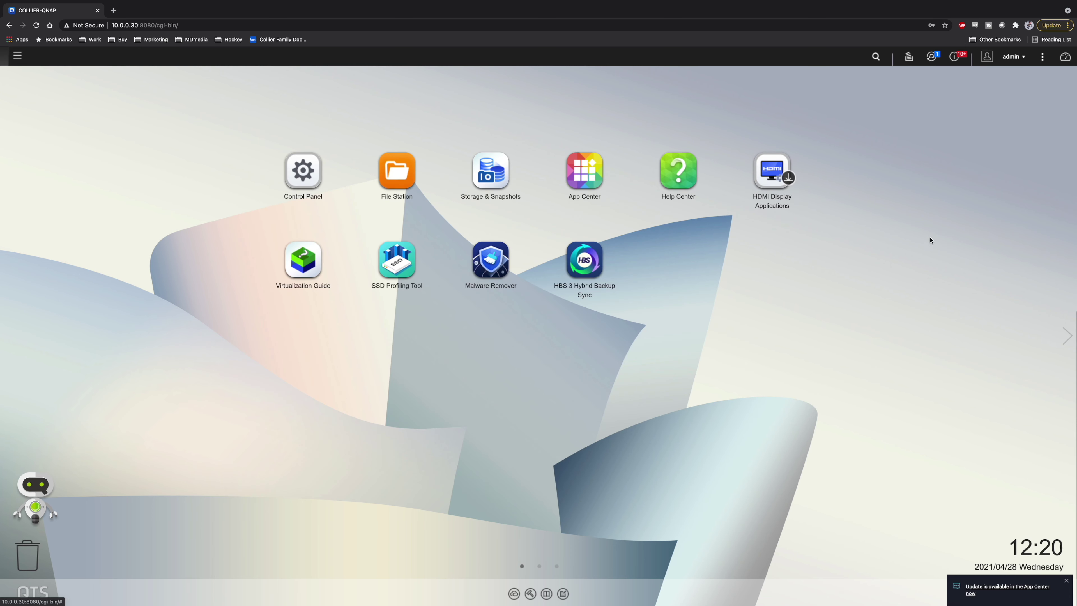
pyautogui.click(391, 168)
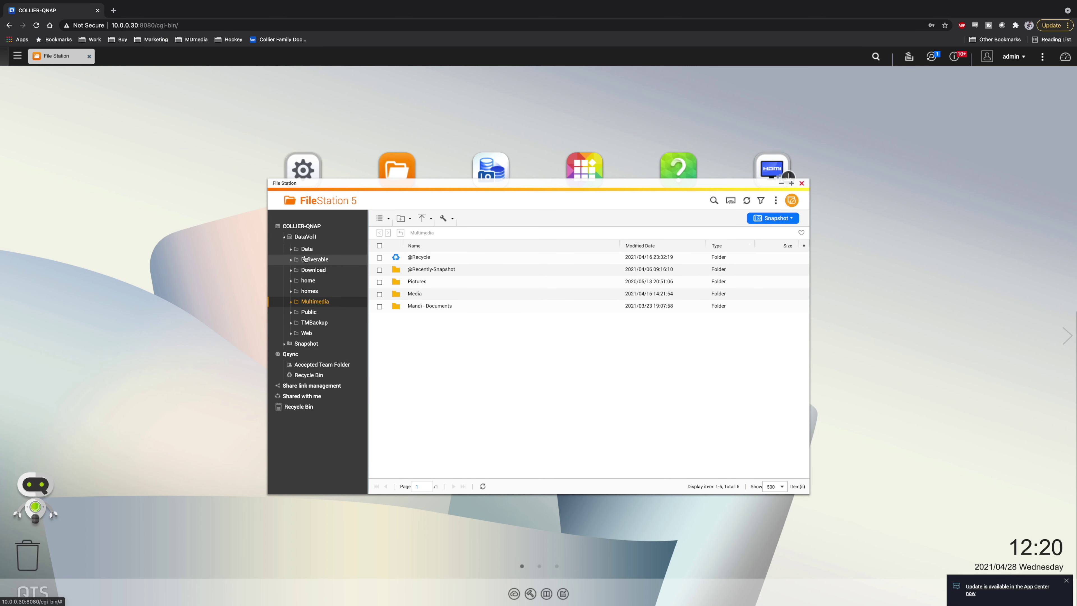
pyautogui.click(317, 259)
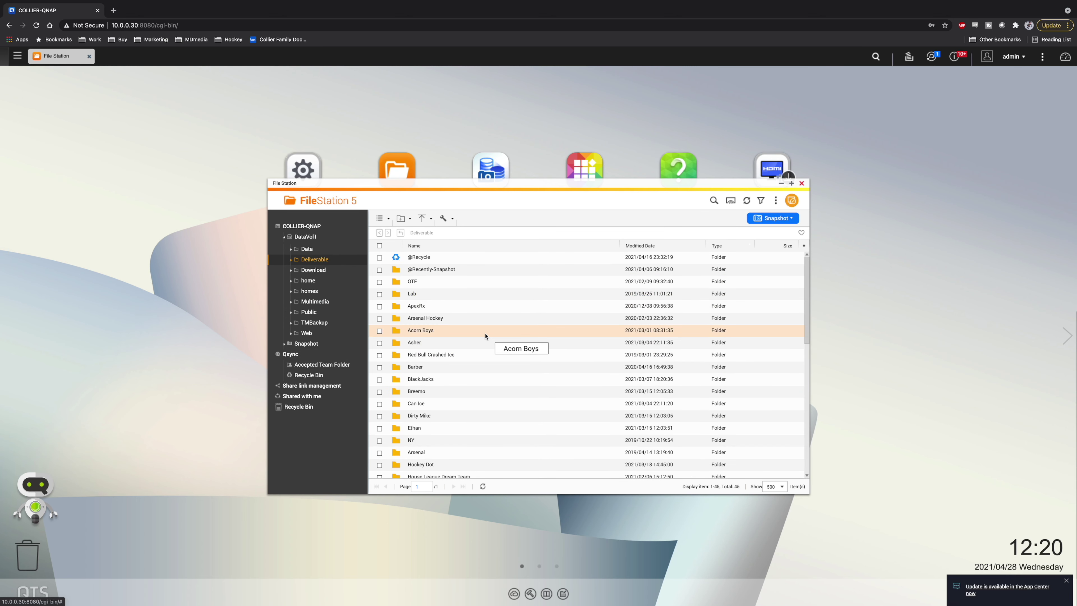
pyautogui.scroll(-2, 485, 336)
pyautogui.scroll(-6, 485, 336)
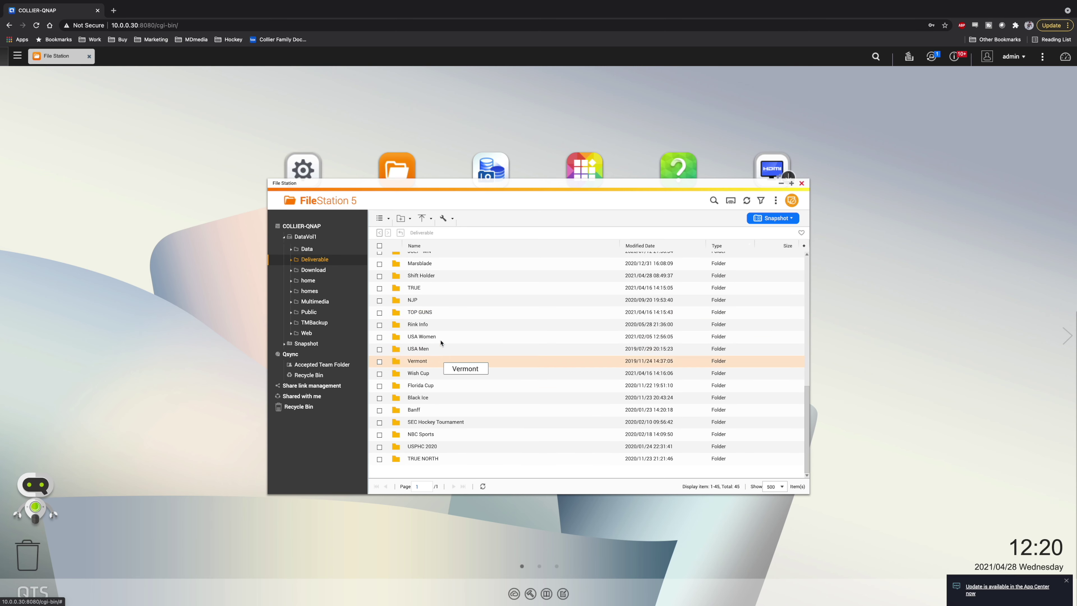
pyautogui.rightClick(423, 339)
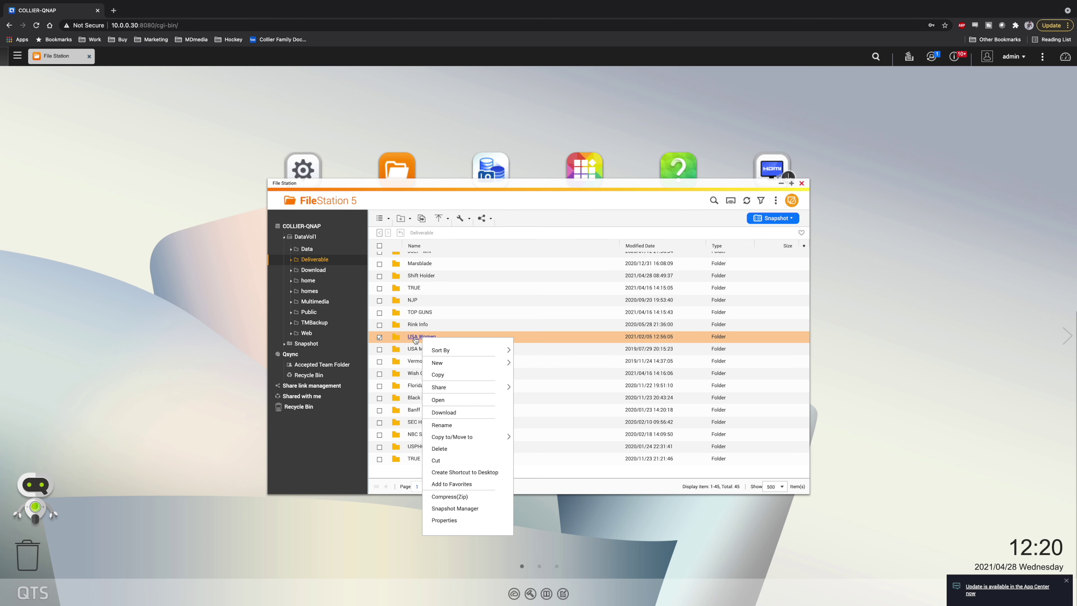
pyautogui.moveTo(445, 387)
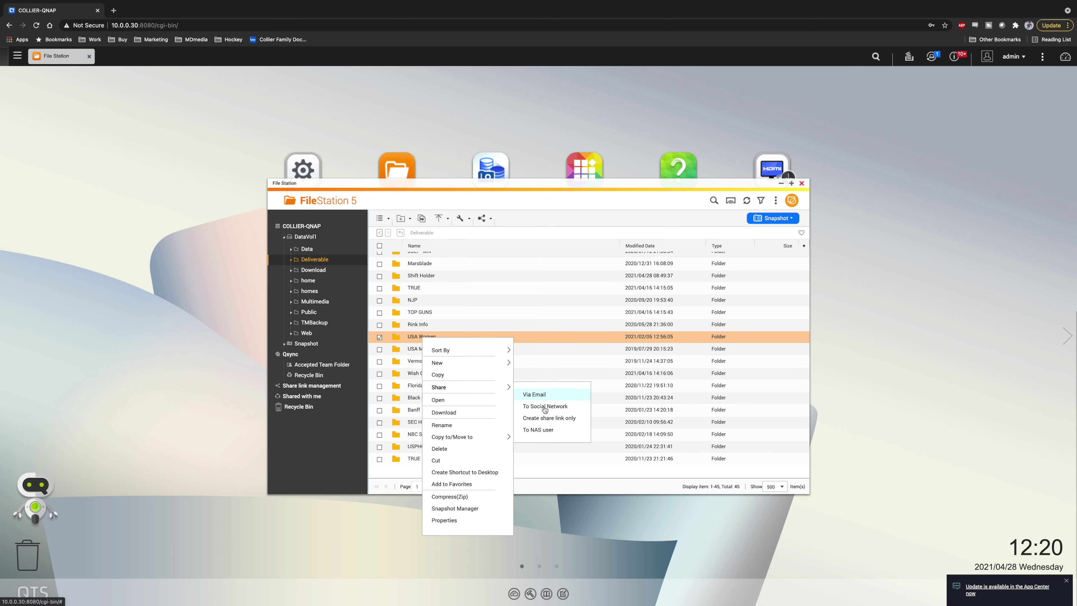
pyautogui.click(549, 418)
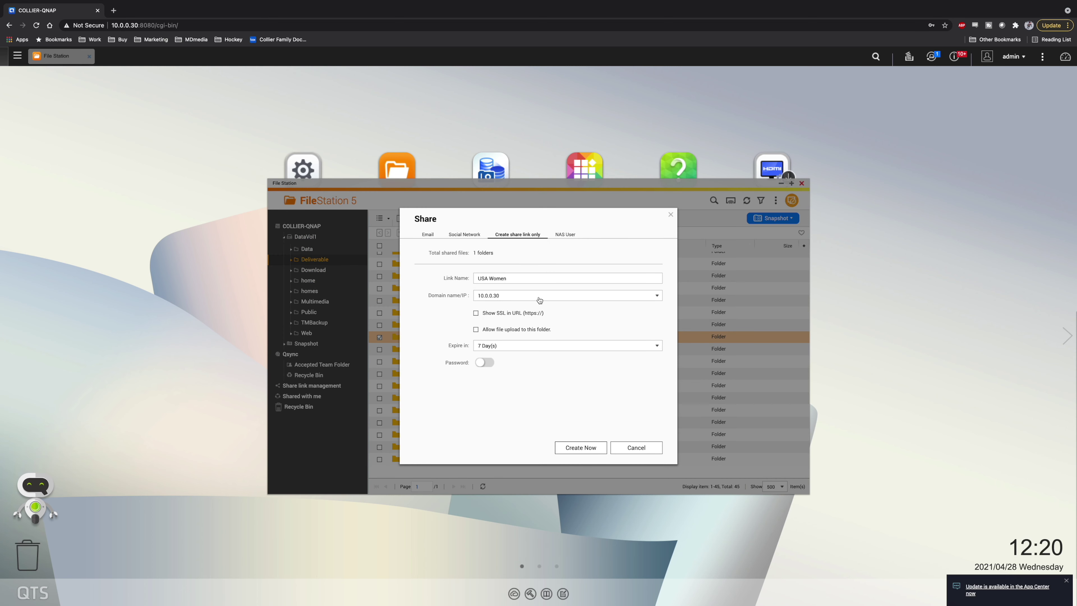
pyautogui.click(499, 346)
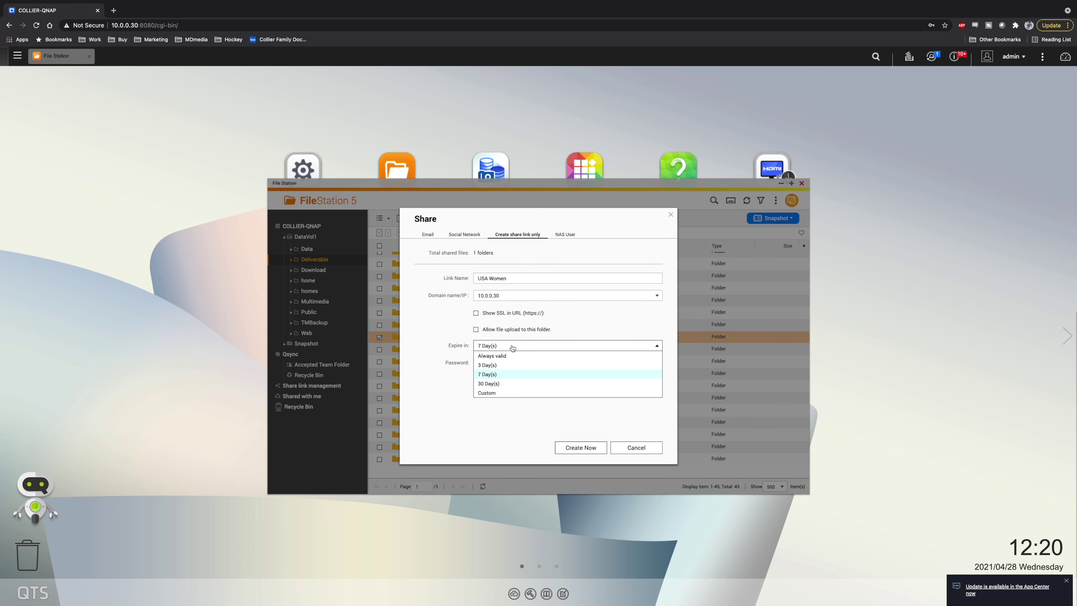
pyautogui.click(489, 413)
pyautogui.click(483, 362)
pyautogui.click(488, 364)
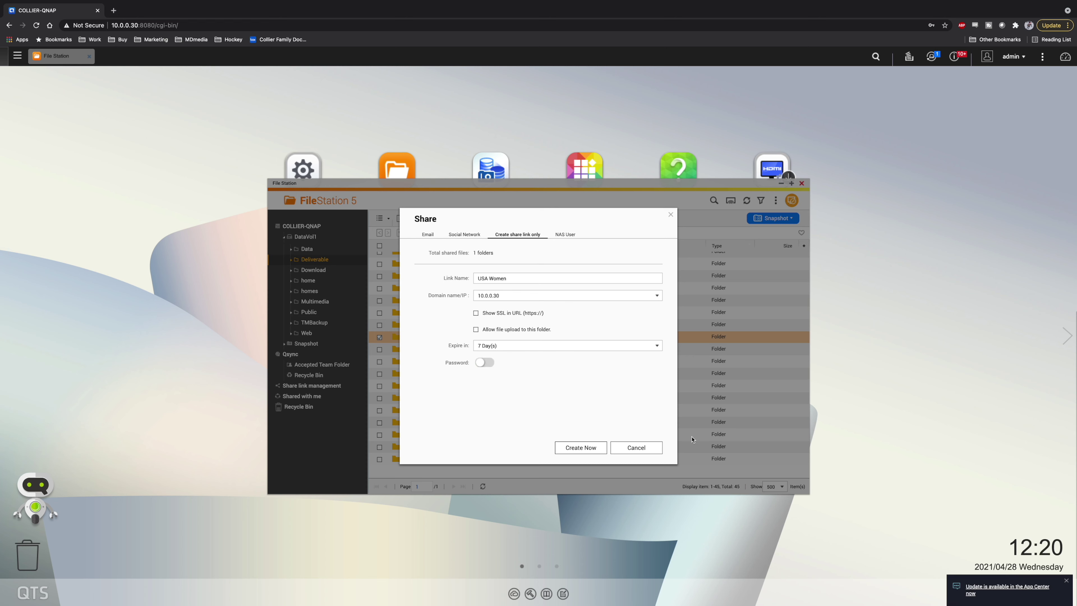
pyautogui.click(651, 450)
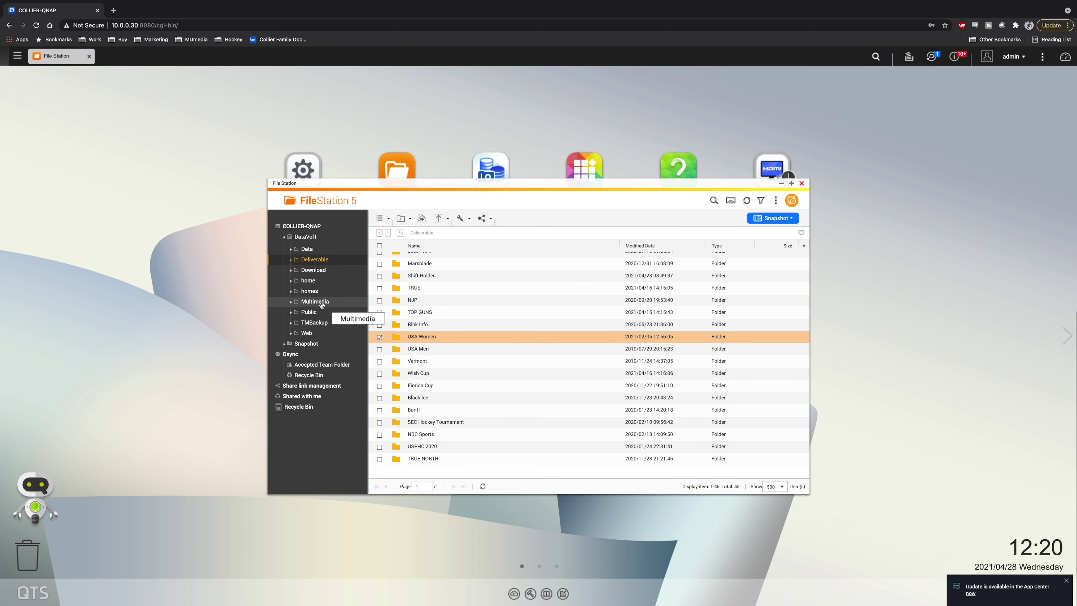
# Navigate Multimedia > Media > 2021 > April in File Station.
pyautogui.click(361, 304)
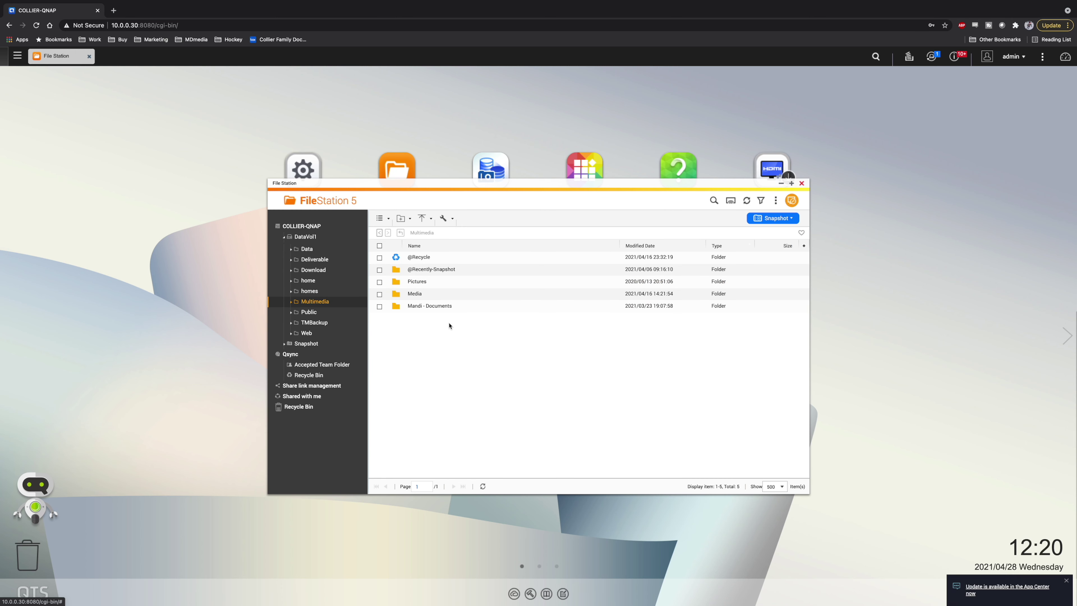
pyautogui.doubleClick(420, 294)
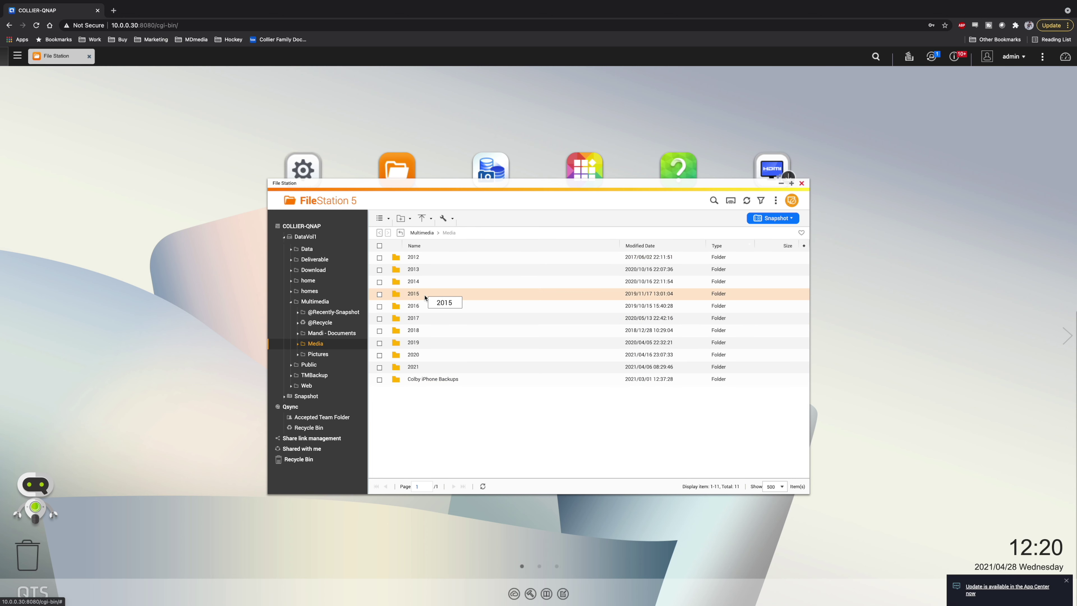
pyautogui.click(414, 367)
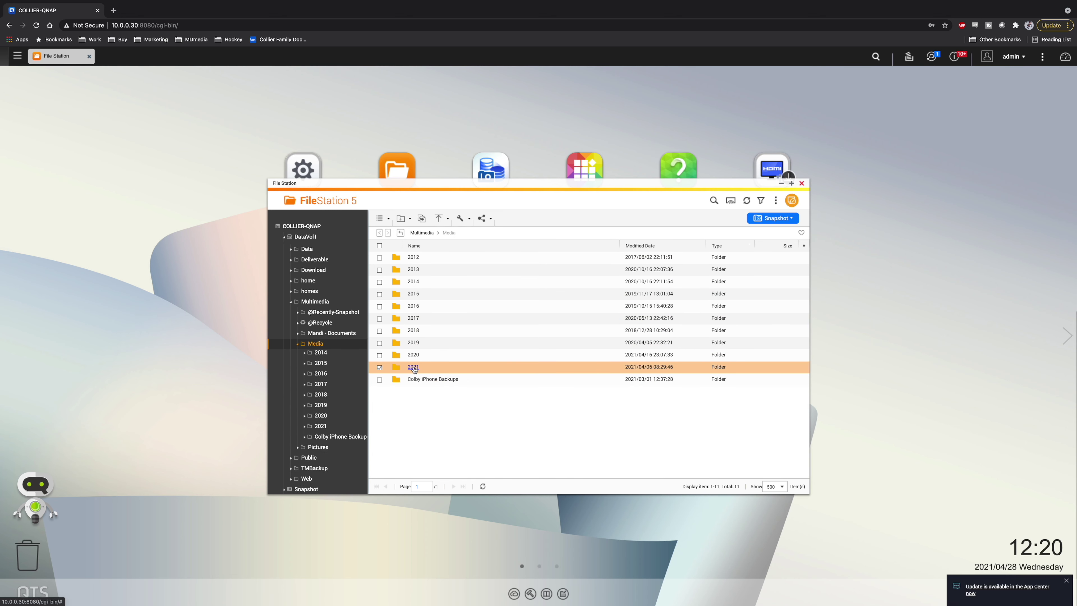
pyautogui.doubleClick(414, 367)
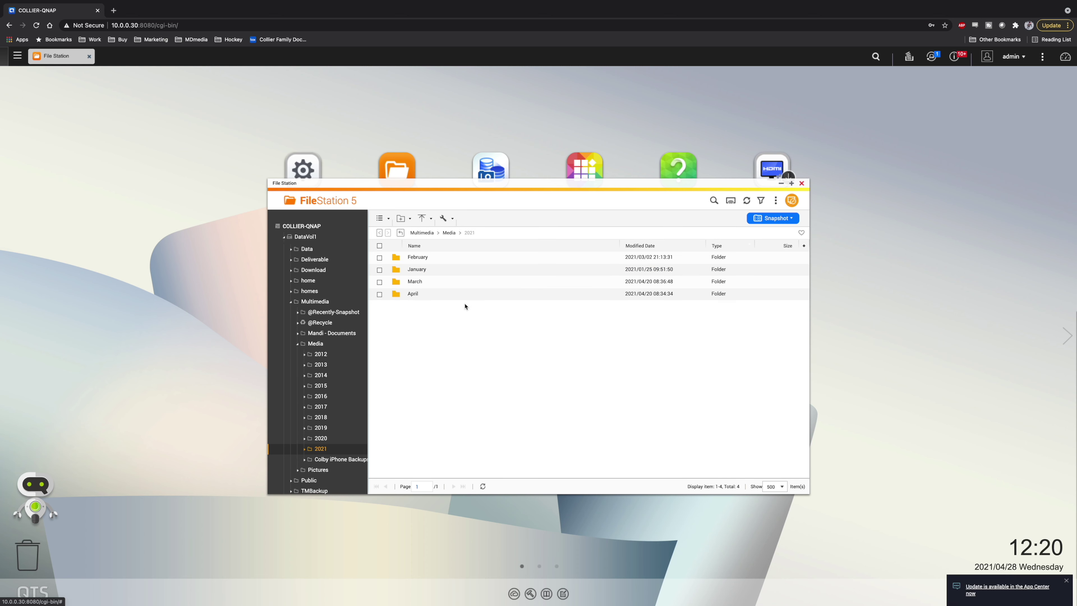
pyautogui.click(413, 296)
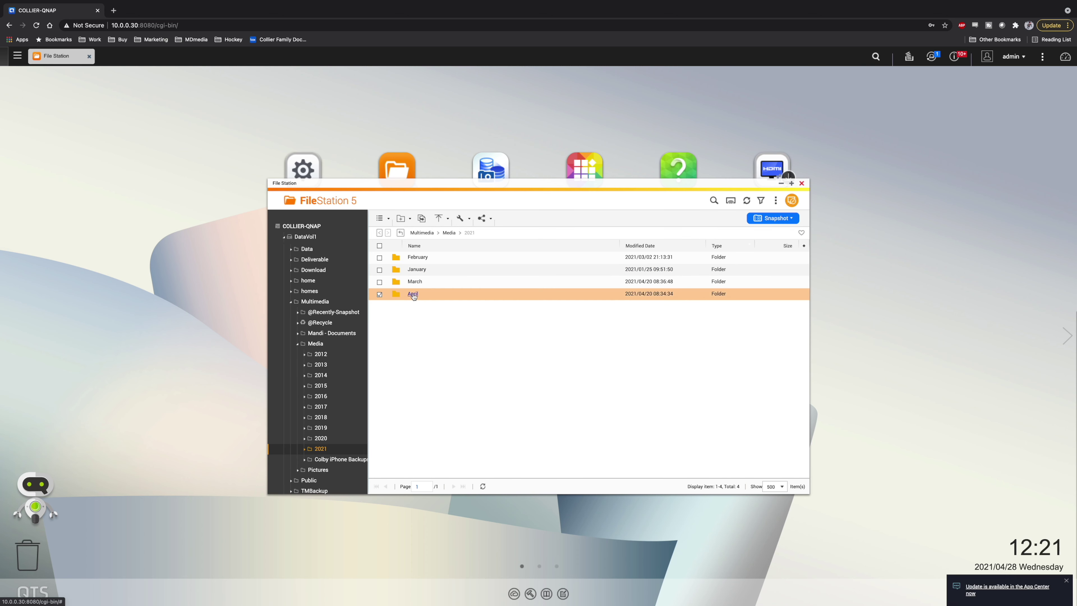
pyautogui.doubleClick(413, 296)
# Look inside the April 9, April 17 and April 12 day folders.
pyautogui.click(420, 282)
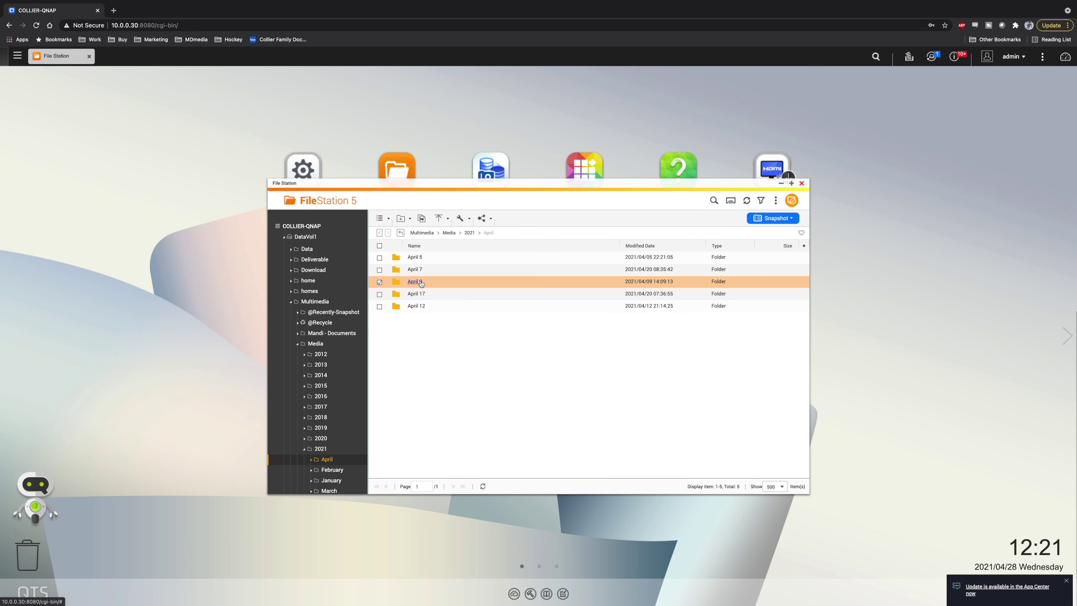
pyautogui.doubleClick(420, 282)
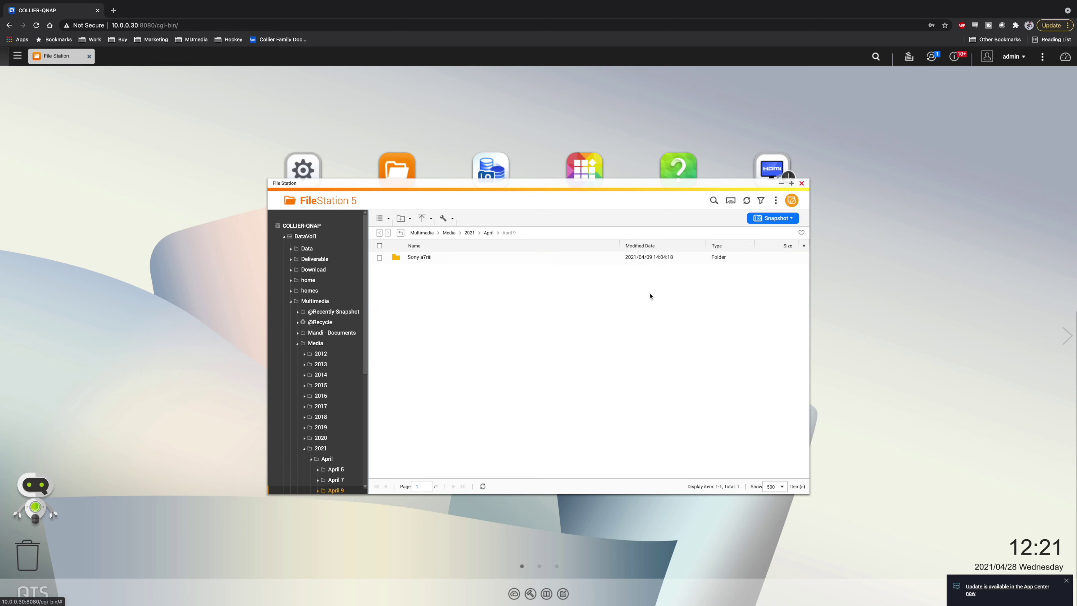
pyautogui.click(488, 233)
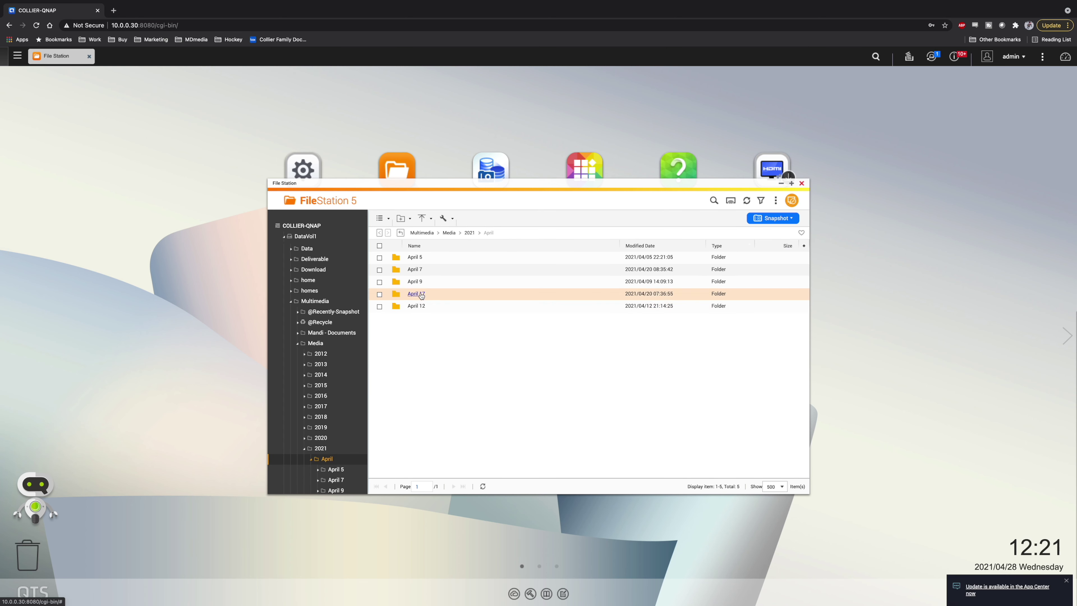
pyautogui.doubleClick(421, 296)
pyautogui.click(488, 233)
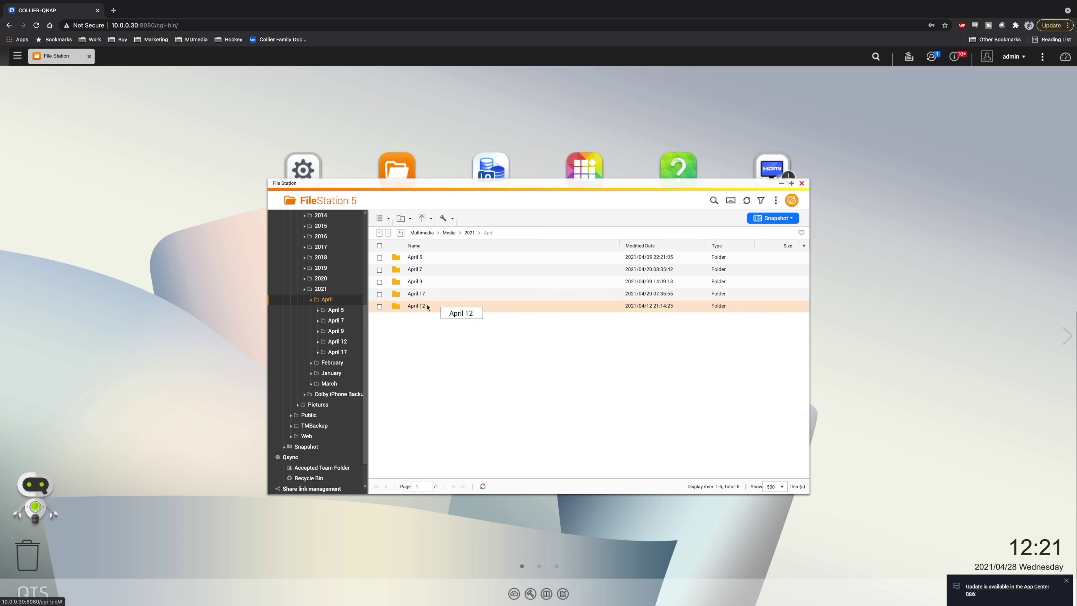
pyautogui.doubleClick(424, 306)
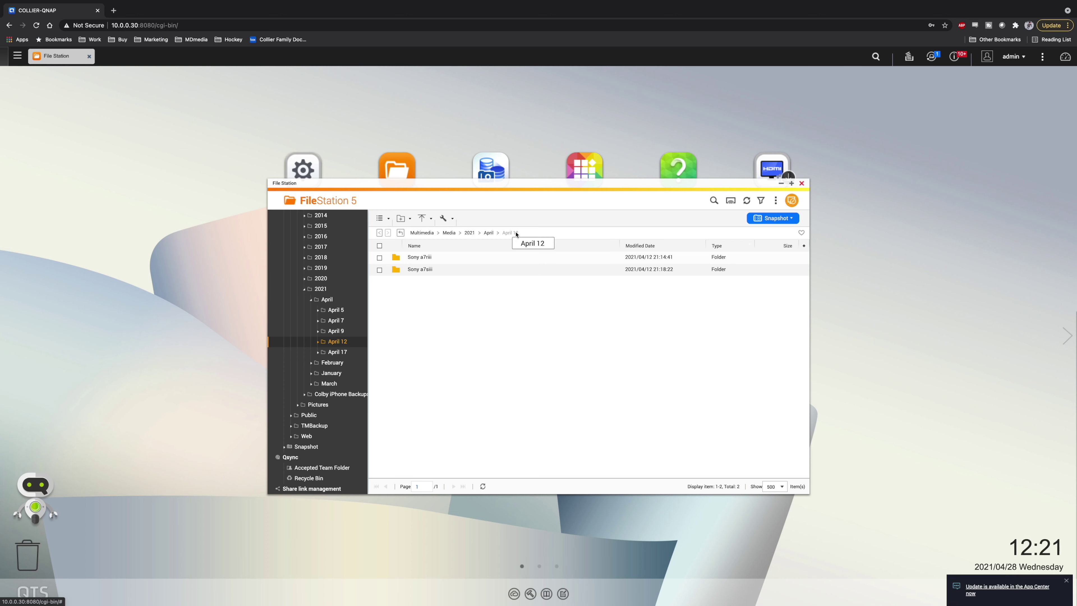
# Browse Sony a7riii Pictures, then Sony a7siii Videos, and select 2021 February.
pyautogui.click(419, 257)
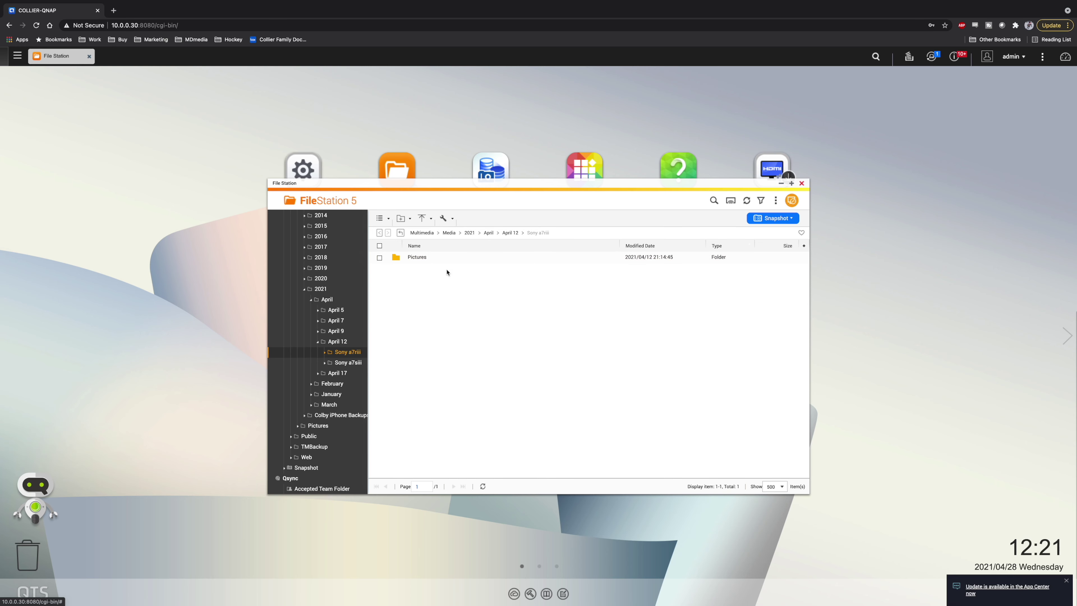
pyautogui.doubleClick(445, 257)
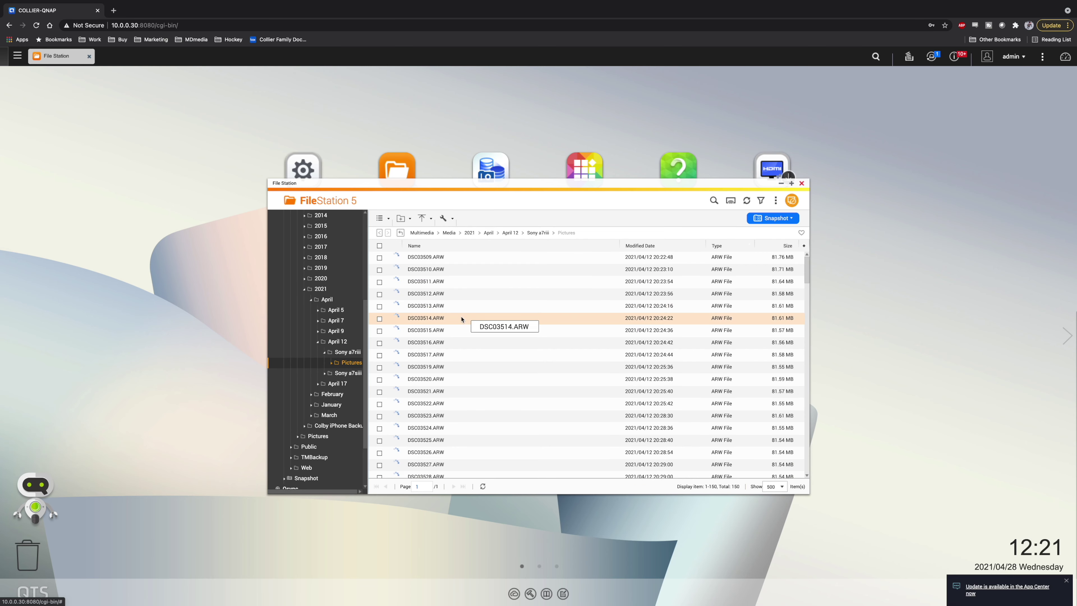
pyautogui.scroll(-20, 461, 319)
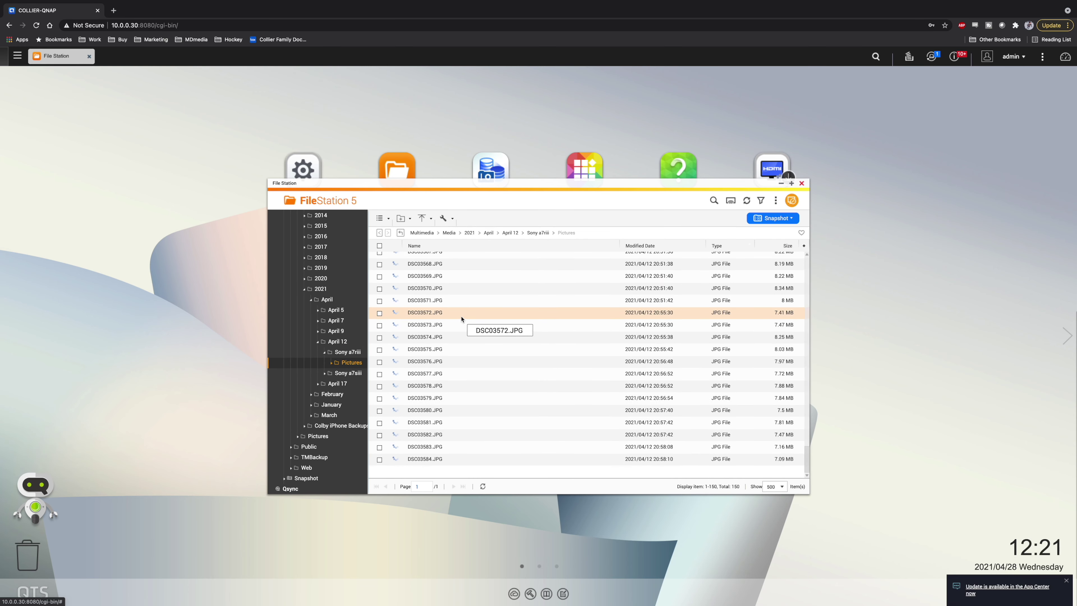
pyautogui.click(511, 233)
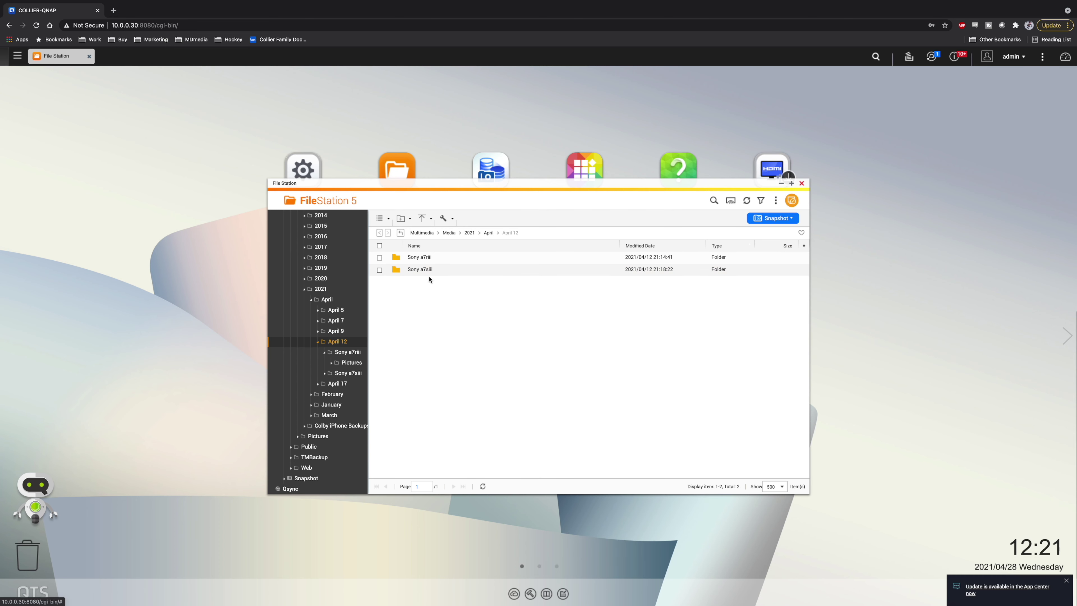
pyautogui.doubleClick(421, 270)
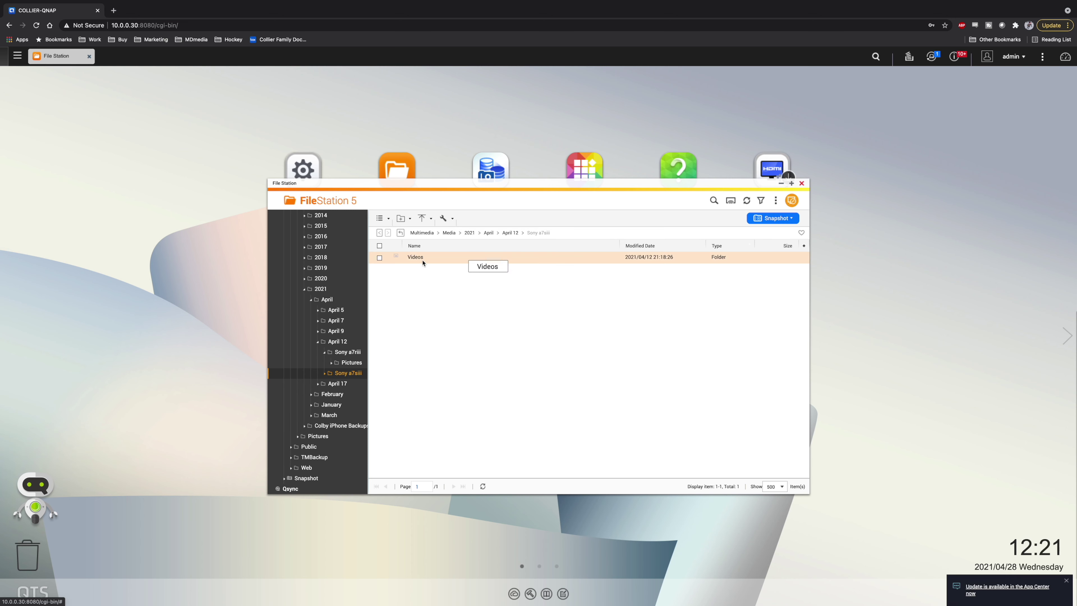
pyautogui.doubleClick(469, 257)
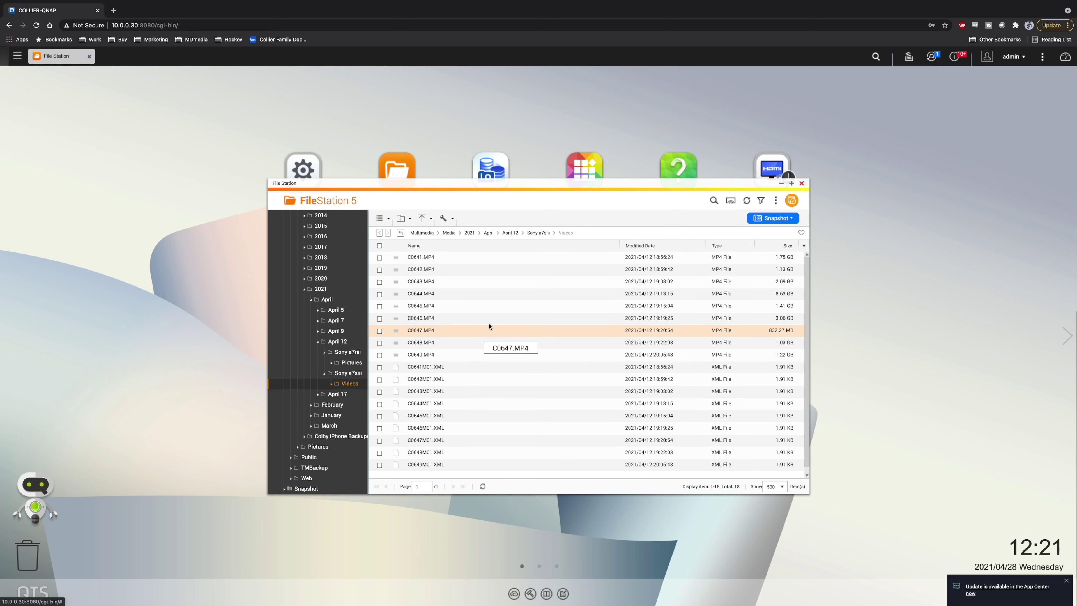
pyautogui.click(332, 405)
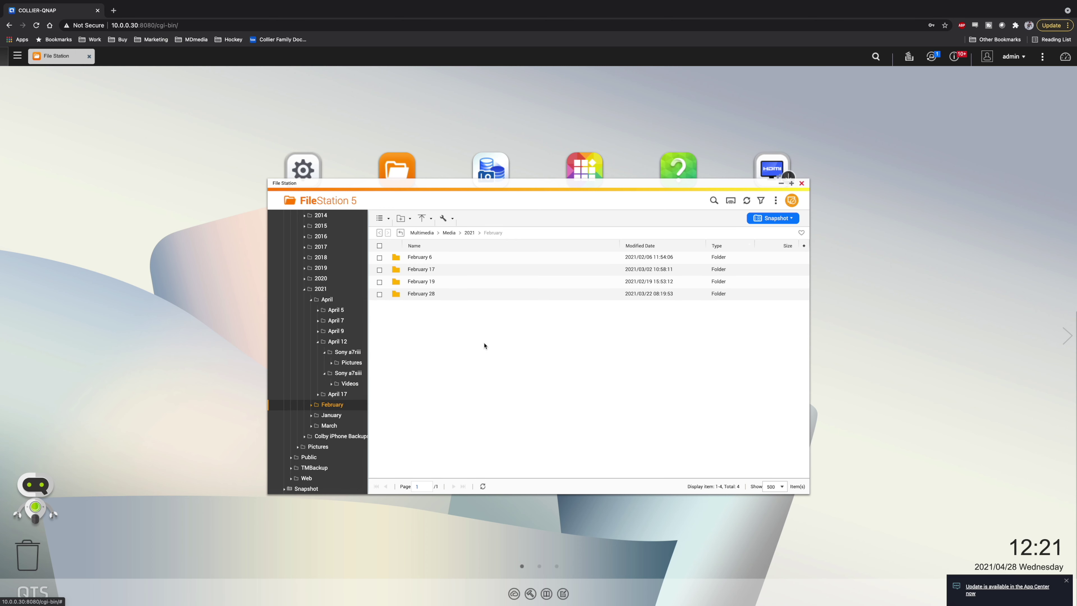
# View the February 19, 28, 6 and 17 day folders from the tree.
pyautogui.click(432, 281)
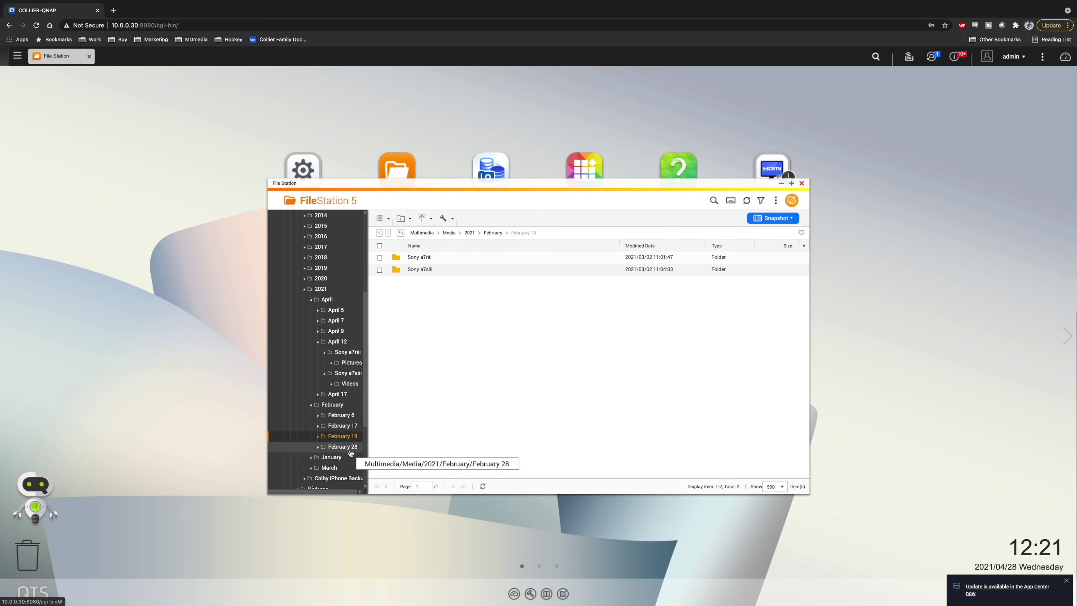
pyautogui.click(343, 446)
pyautogui.click(342, 415)
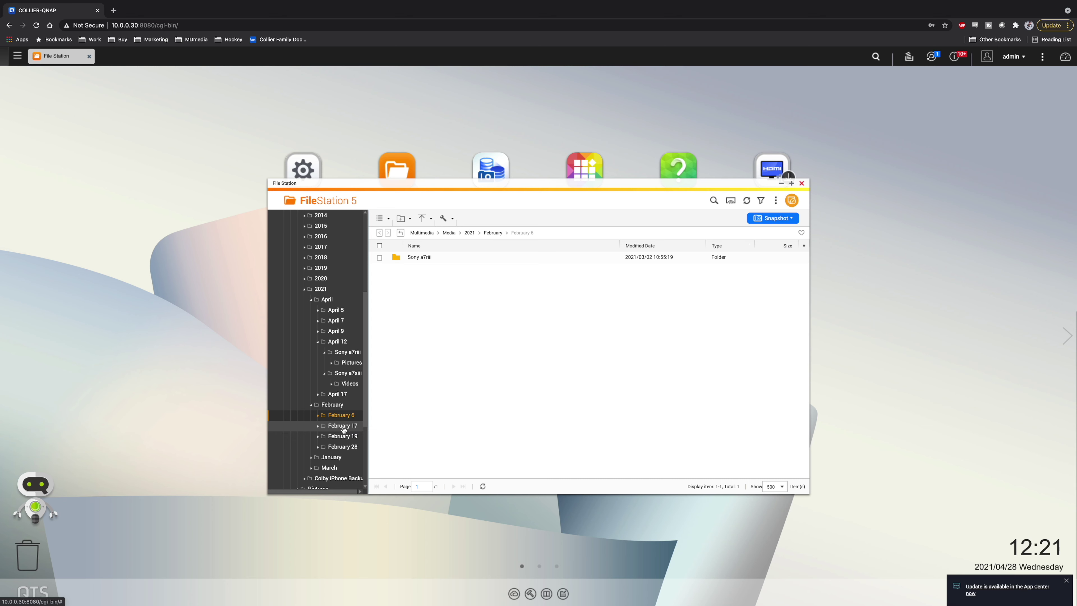
pyautogui.click(346, 426)
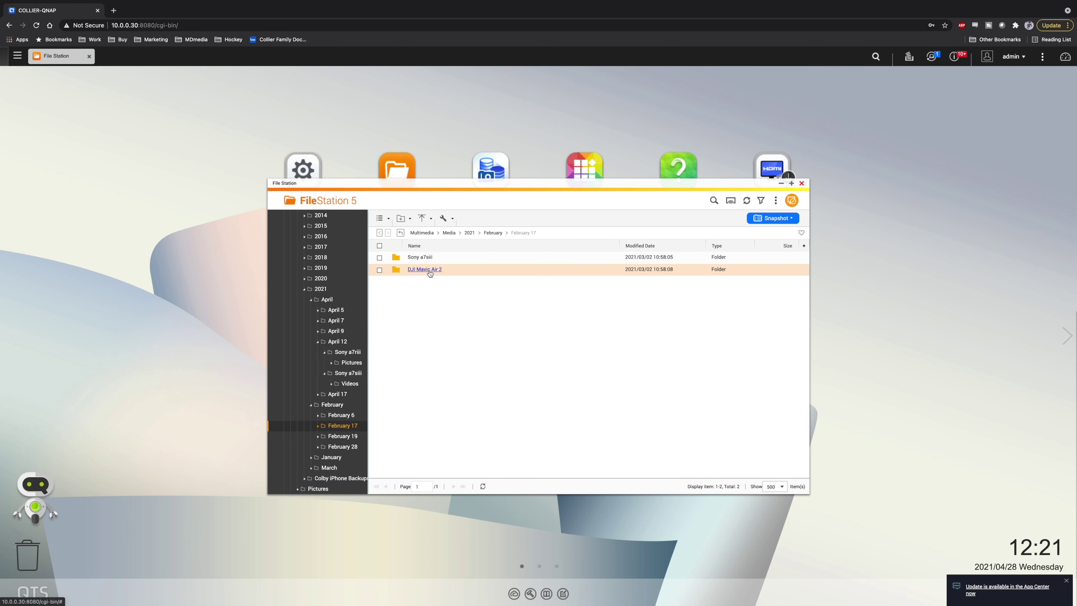
# Open 2020 > July and check the July 4, 7 and 18 folders, returning to July.
pyautogui.click(328, 279)
pyautogui.doubleClick(414, 330)
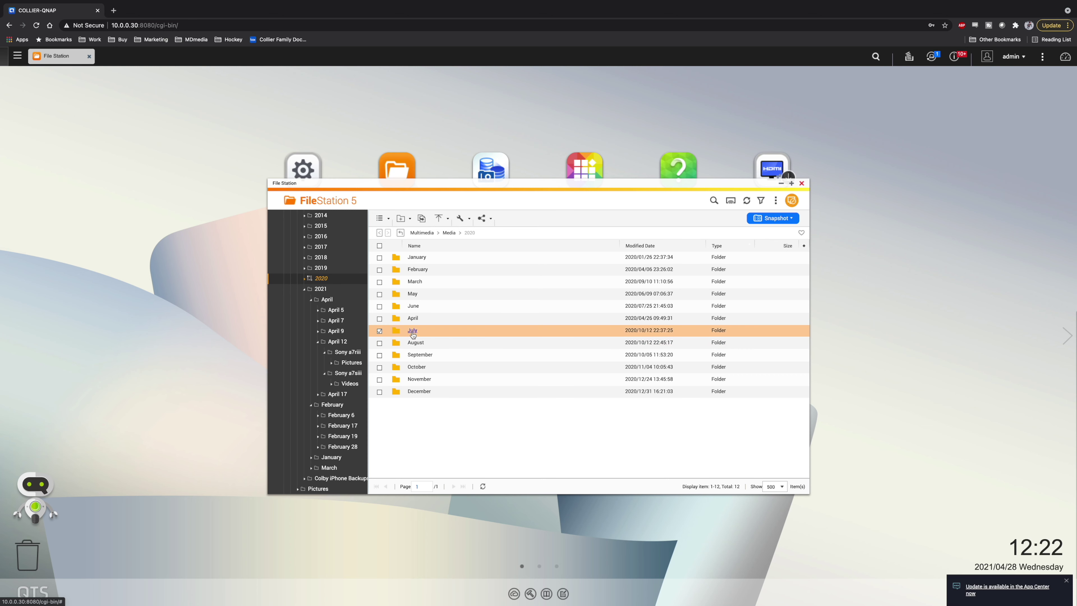
pyautogui.click(416, 283)
pyautogui.doubleClick(417, 283)
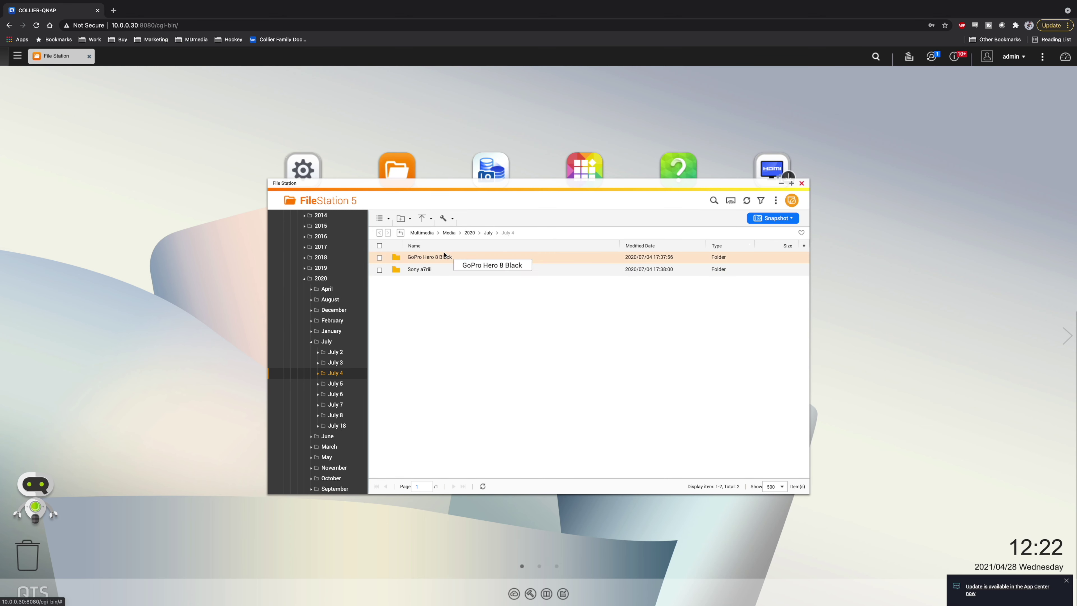
pyautogui.click(488, 233)
pyautogui.doubleClick(417, 318)
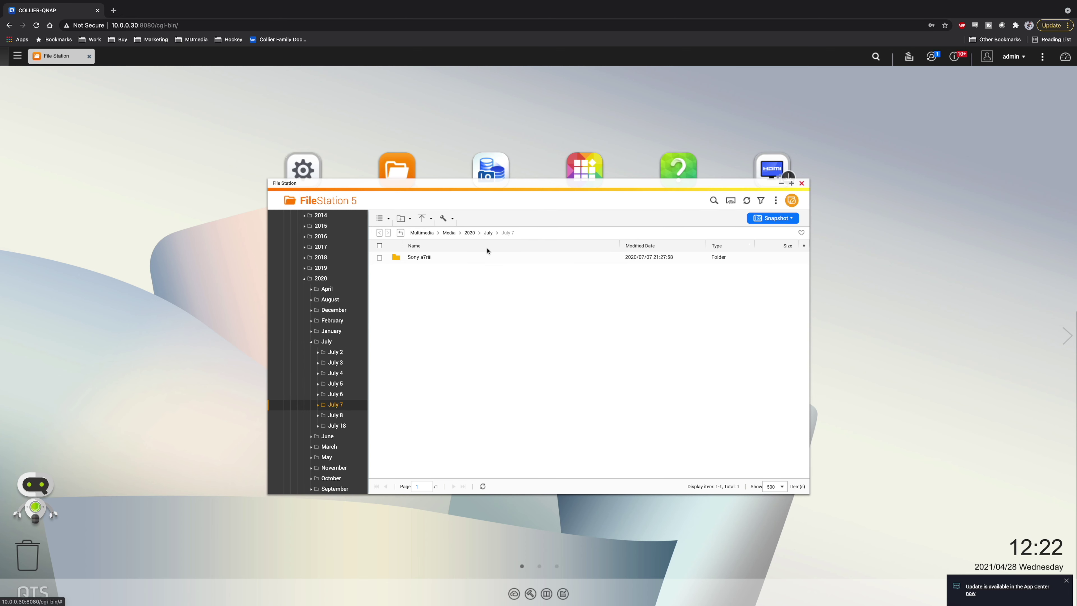
pyautogui.click(488, 233)
pyautogui.doubleClick(419, 344)
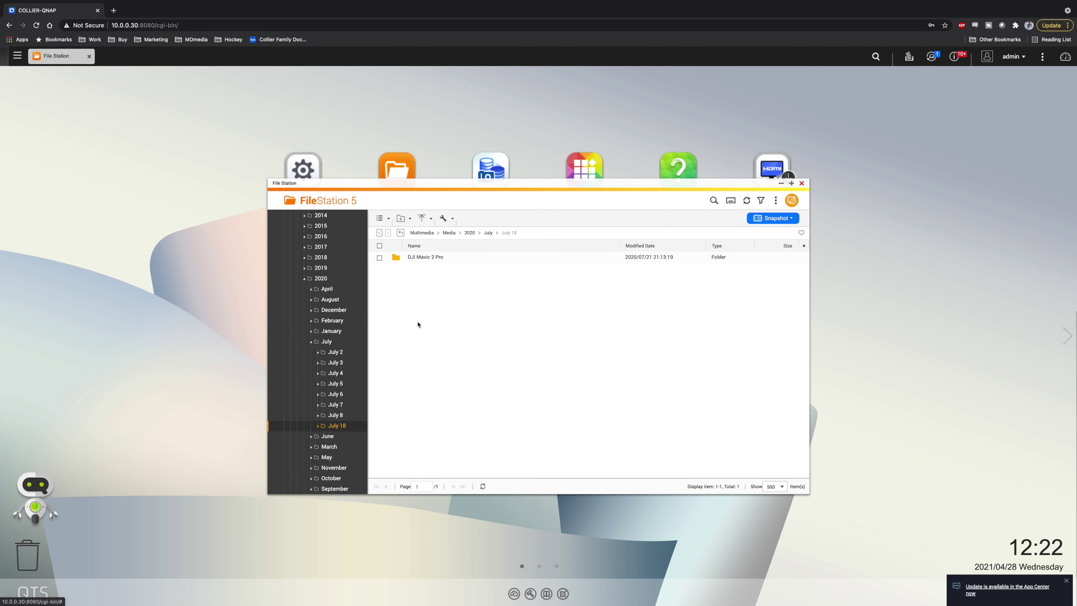
pyautogui.click(488, 233)
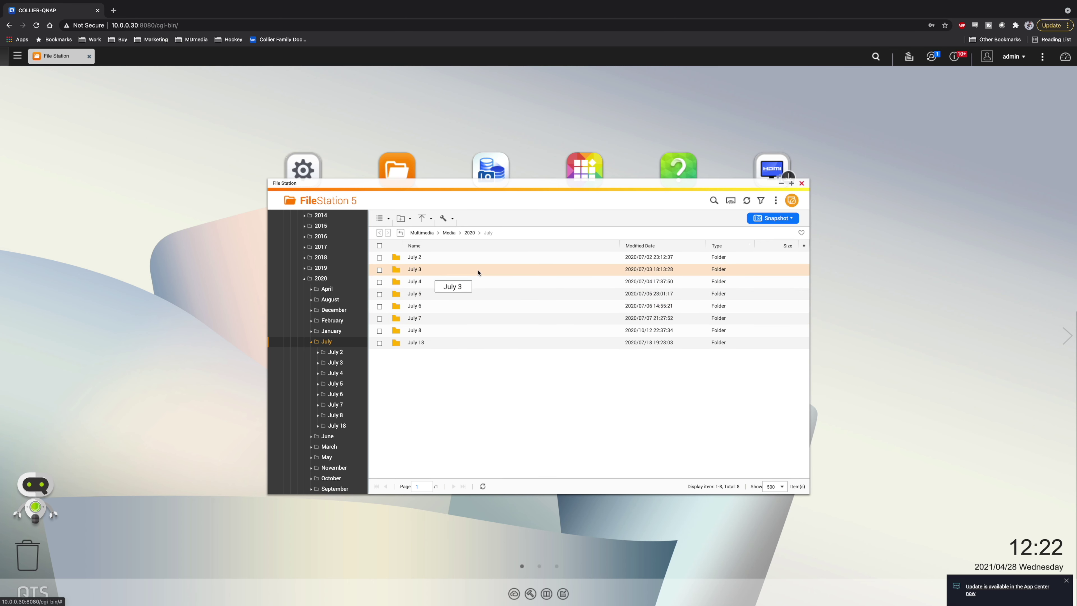
pyautogui.scroll(4, 323, 289)
# Select the Deliverable folder and scroll through its folder list.
pyautogui.click(313, 259)
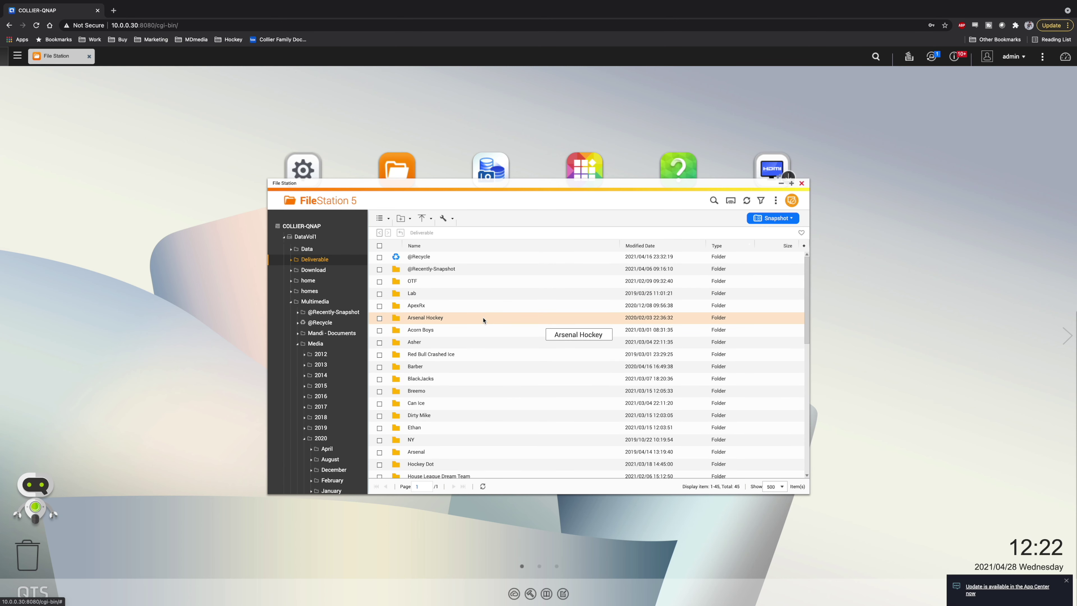
pyautogui.scroll(-5, 483, 320)
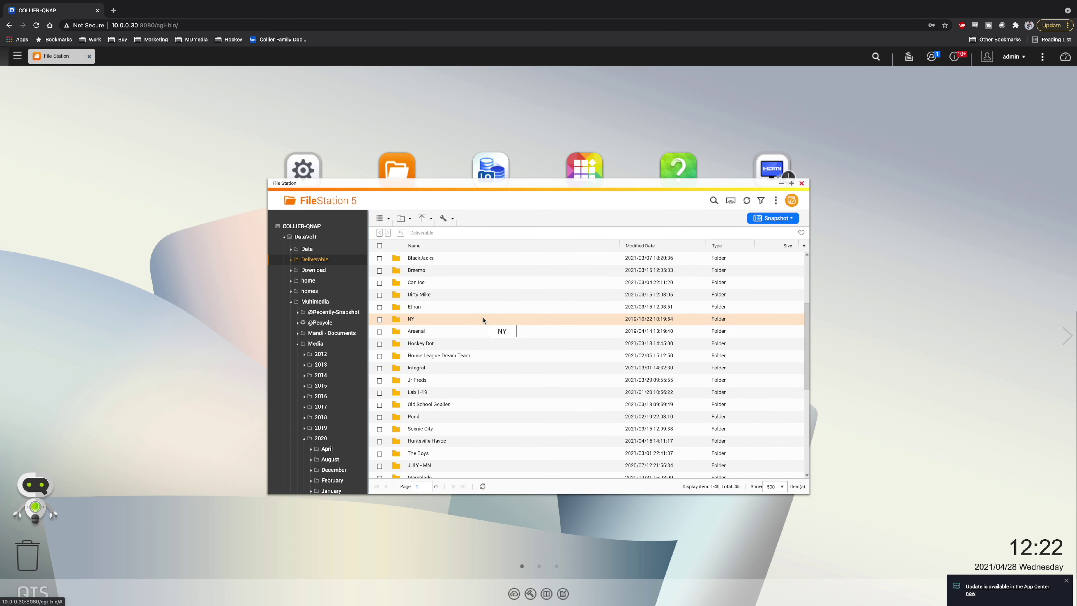
pyautogui.scroll(-2, 483, 320)
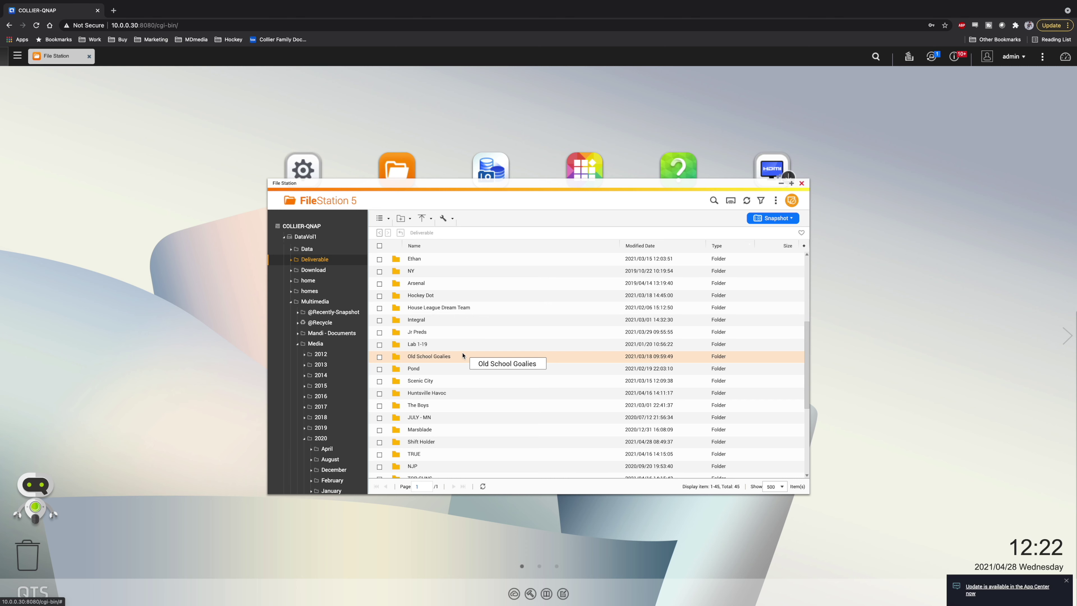
pyautogui.scroll(-1, 324, 450)
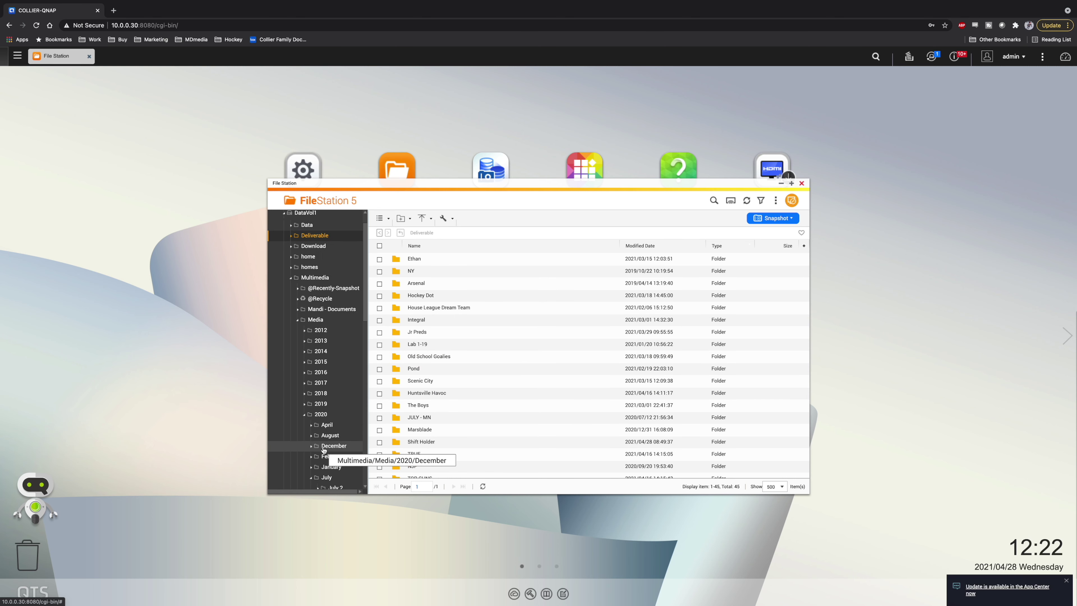
pyautogui.scroll(-1, 324, 450)
# Open the 2020 December 6 folder, then the August 26 folder.
pyautogui.click(334, 426)
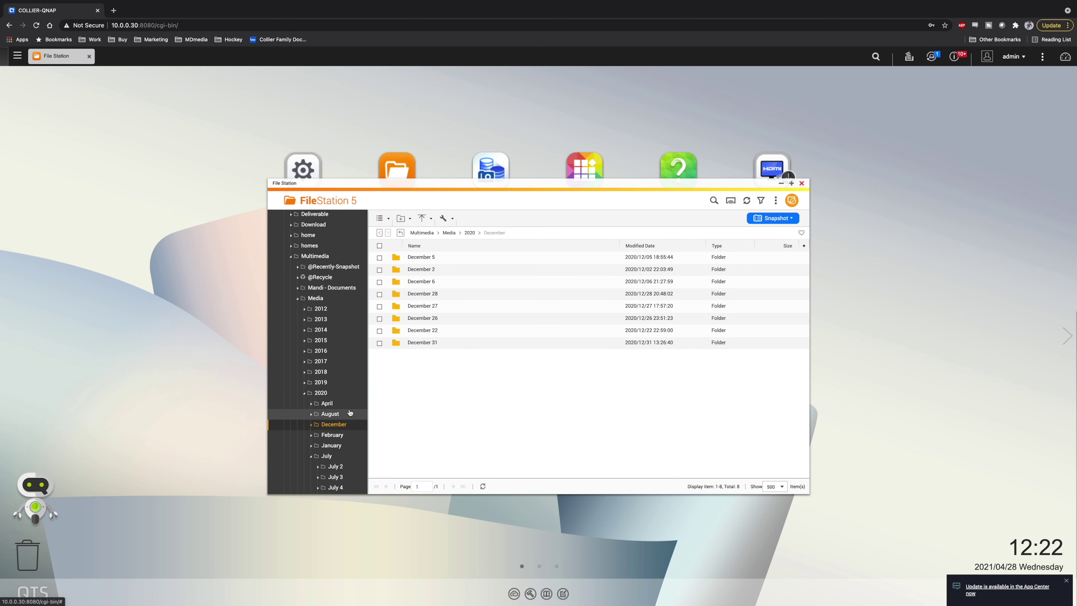
pyautogui.doubleClick(424, 281)
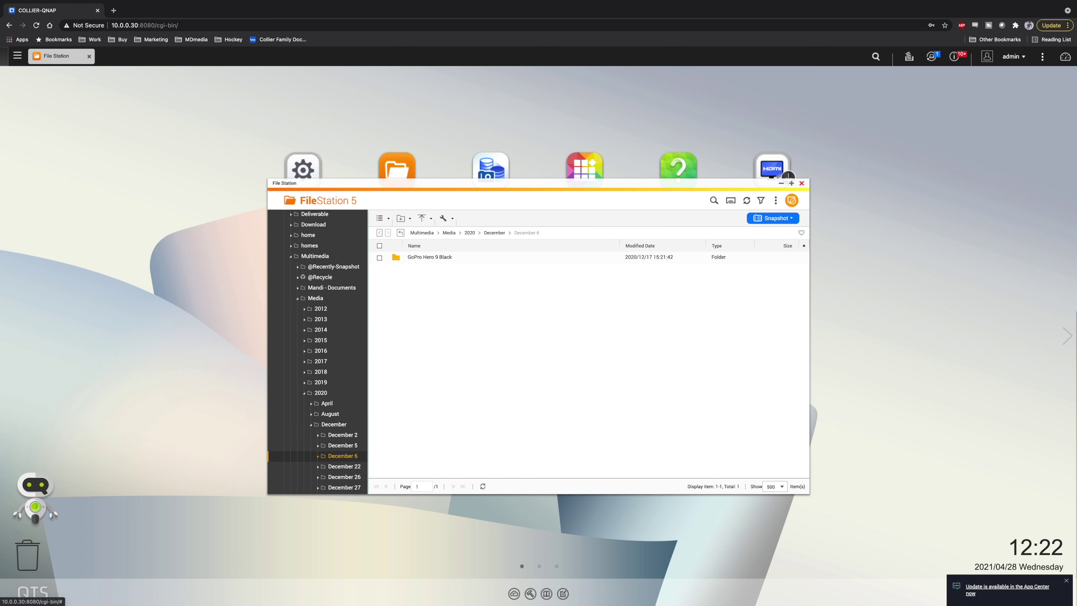
pyautogui.click(329, 414)
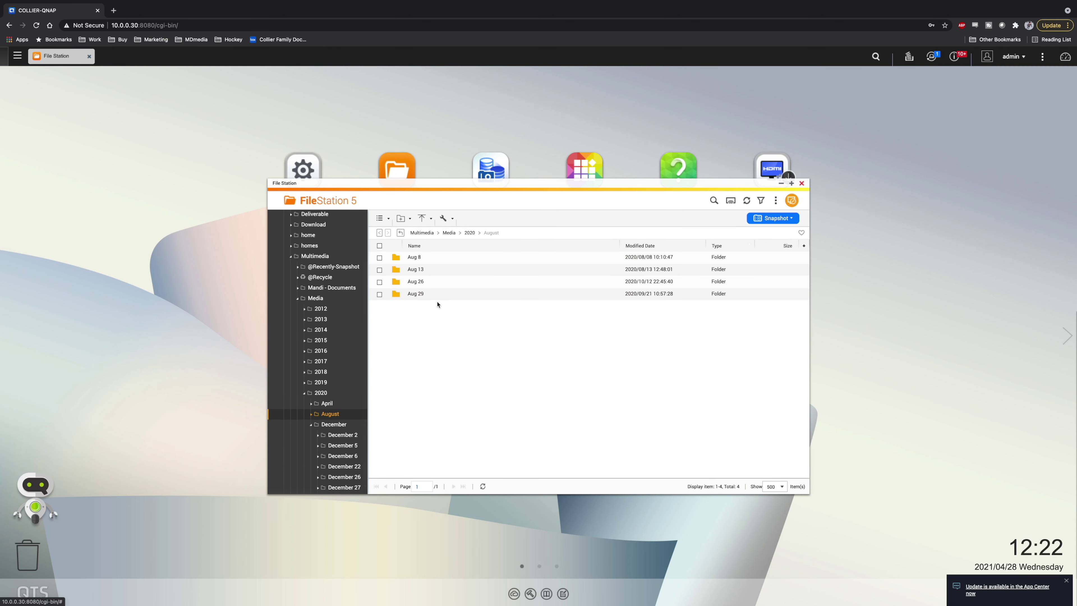
pyautogui.click(419, 284)
pyautogui.doubleClick(419, 283)
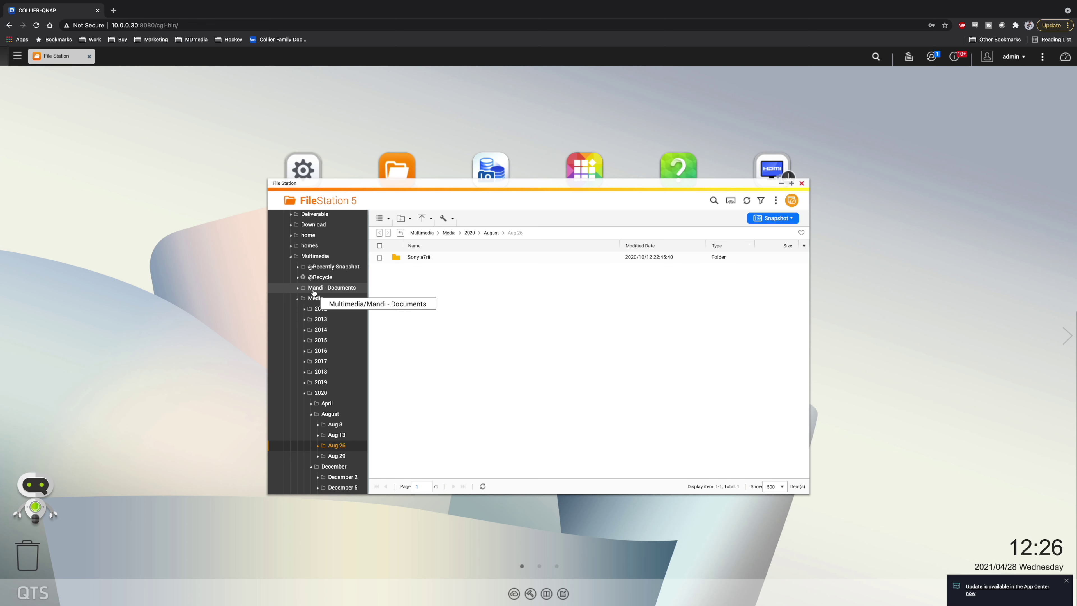
# Scroll the folder tree and close File Station.
pyautogui.scroll(-3, 335, 365)
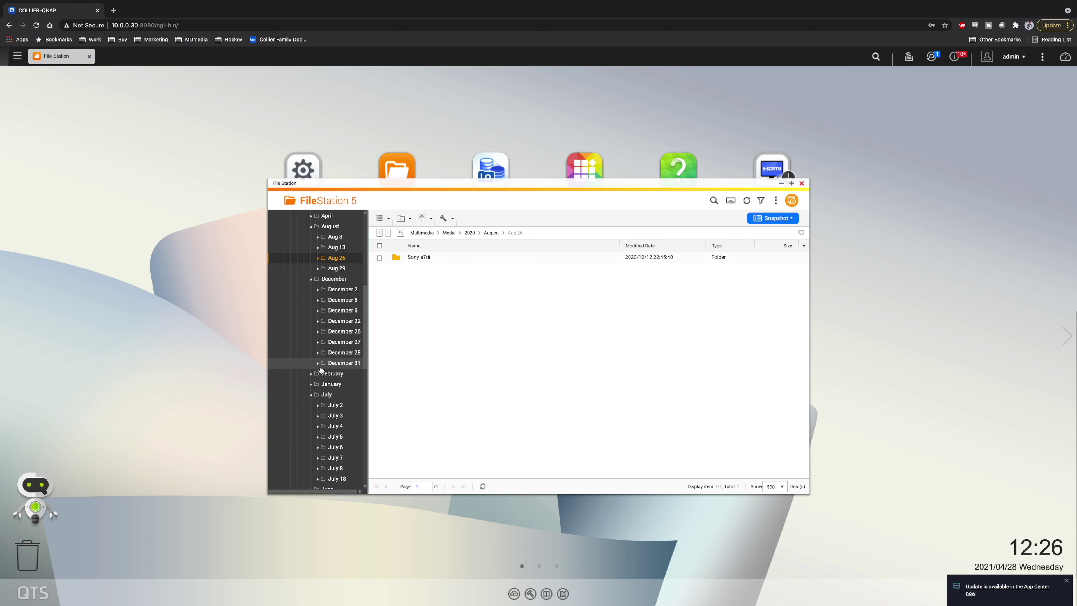
pyautogui.scroll(1, 319, 365)
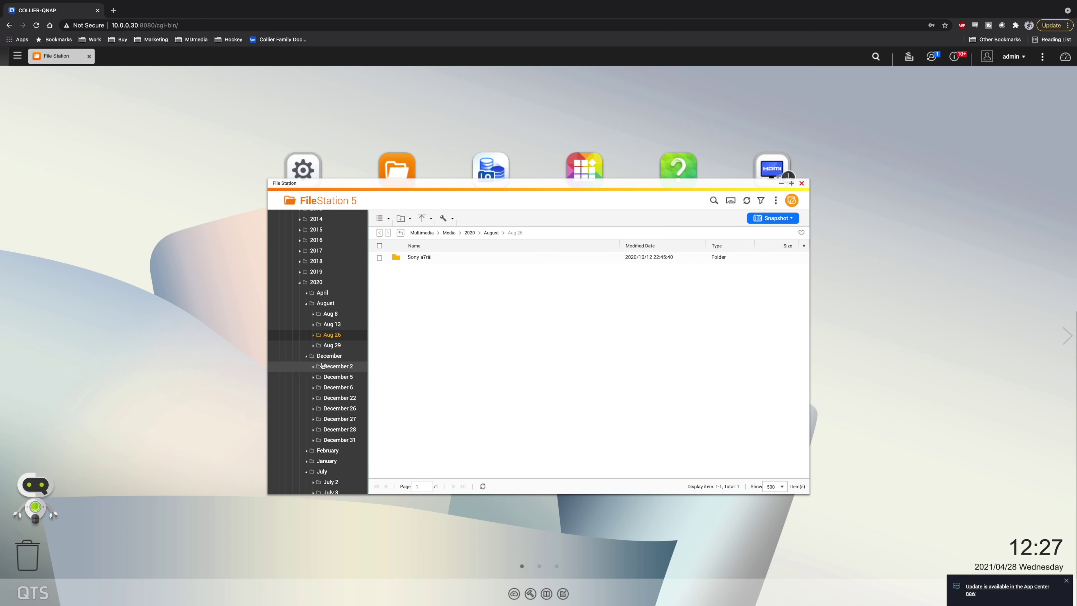
pyautogui.scroll(-5, 331, 366)
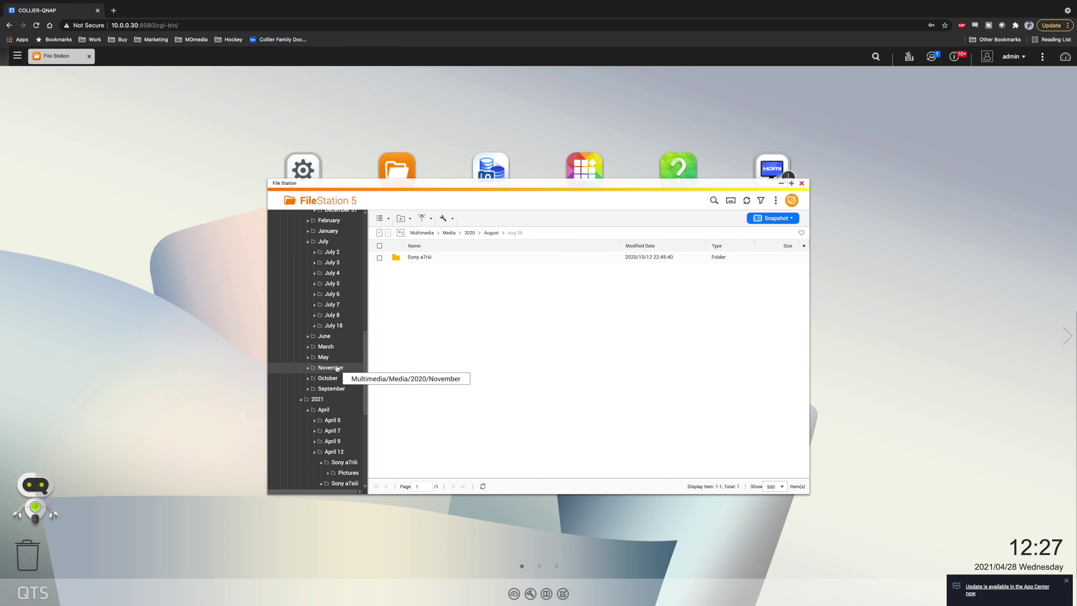
pyautogui.scroll(-3, 337, 367)
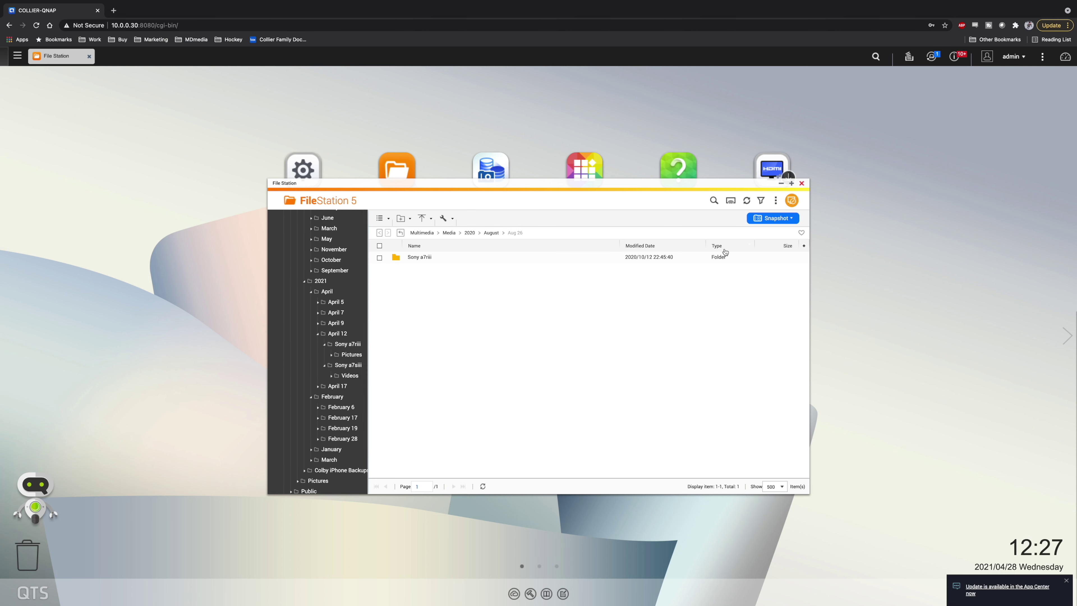
pyautogui.click(801, 183)
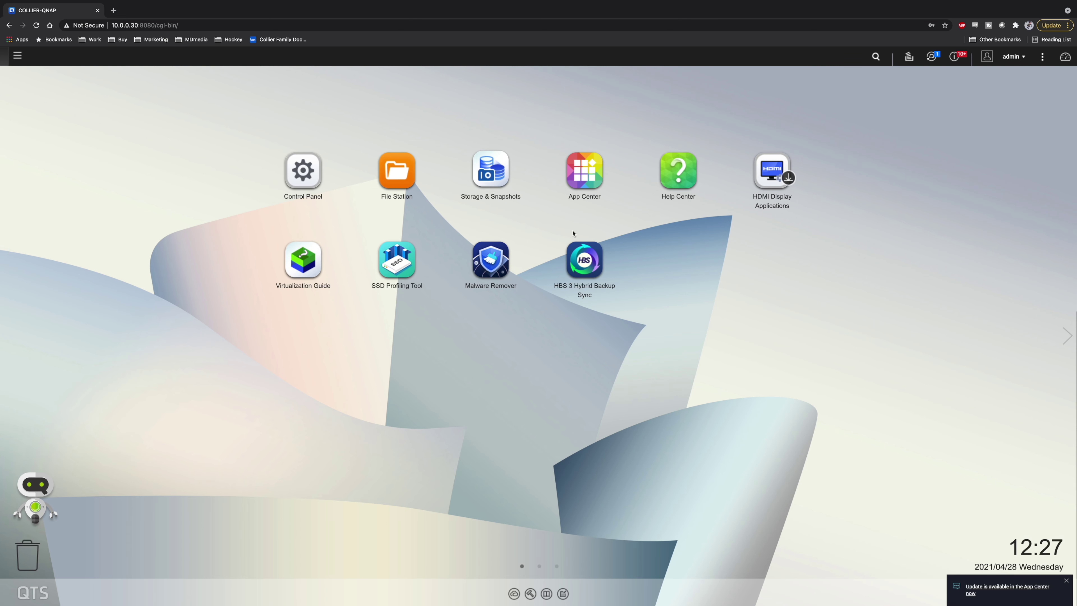
pyautogui.click(601, 167)
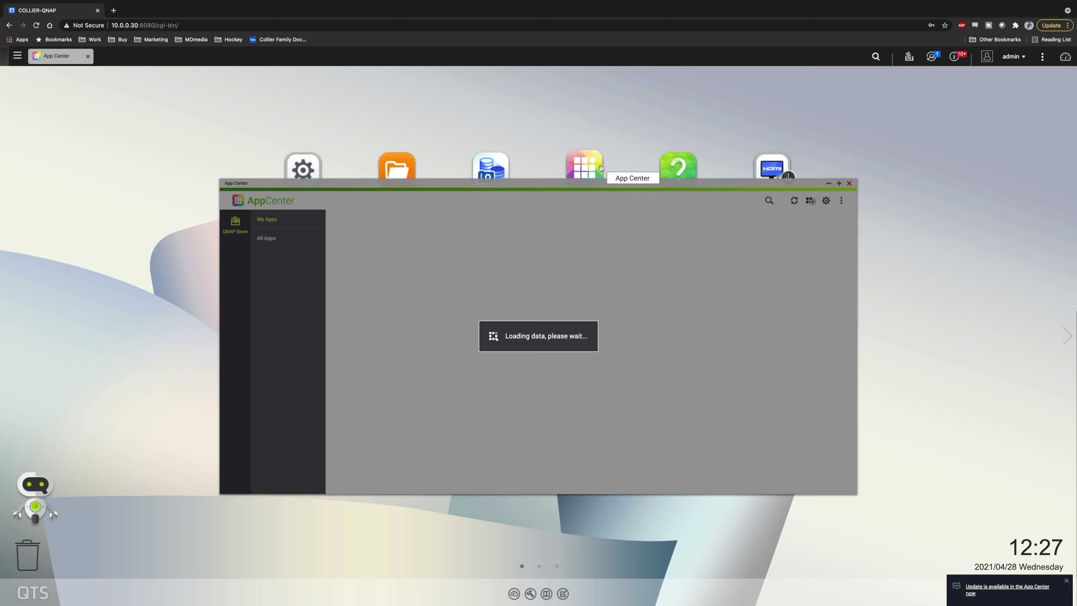
pyautogui.scroll(-1, 555, 342)
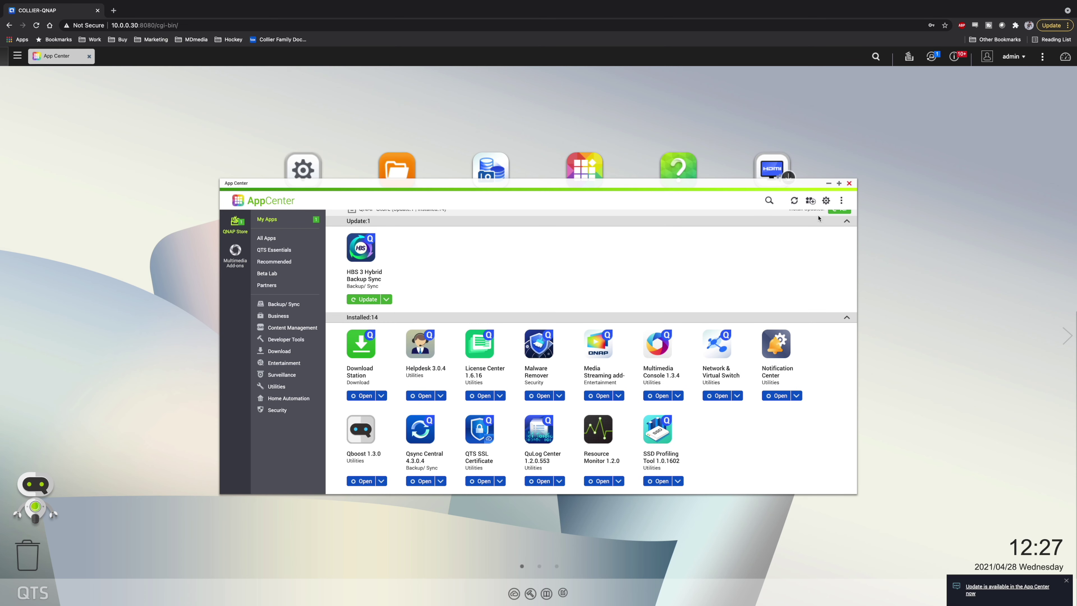
pyautogui.click(849, 183)
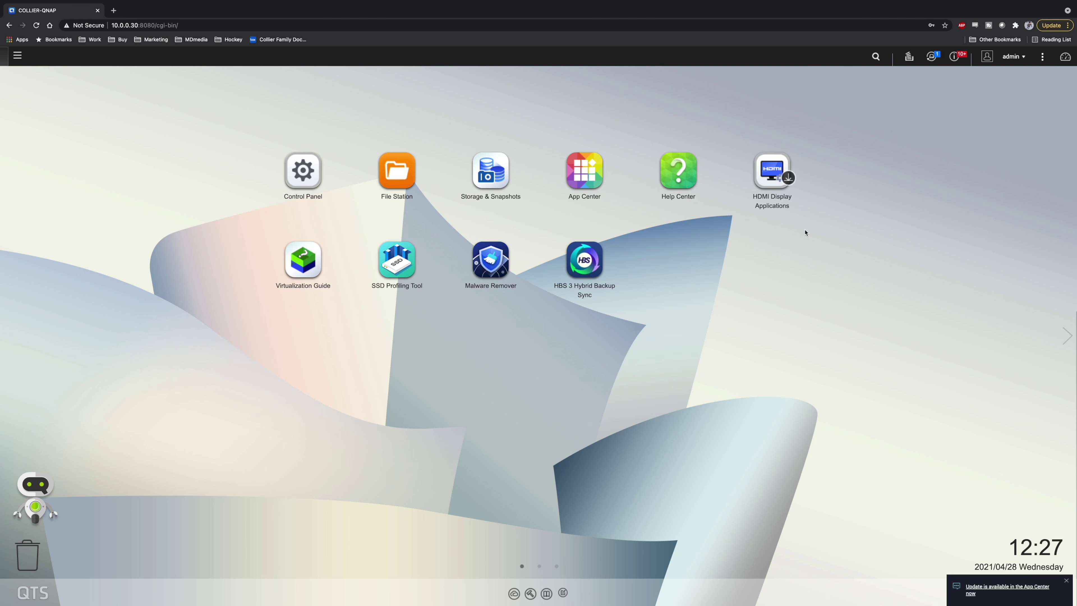
# Open Control Panel's Network & Virtual Switch to view the four physical adapters.
pyautogui.click(302, 169)
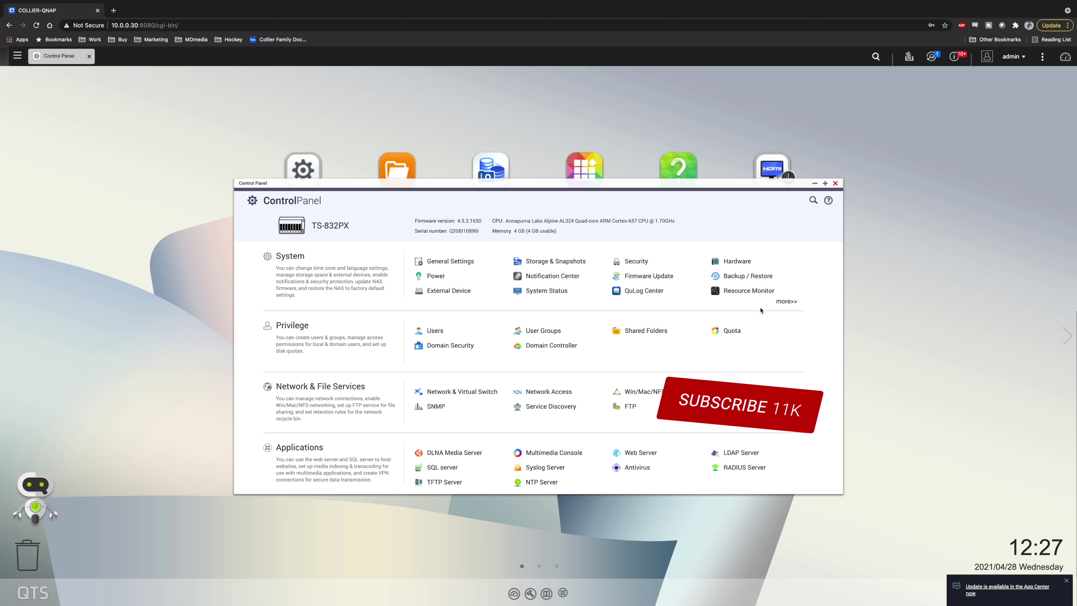
pyautogui.click(462, 391)
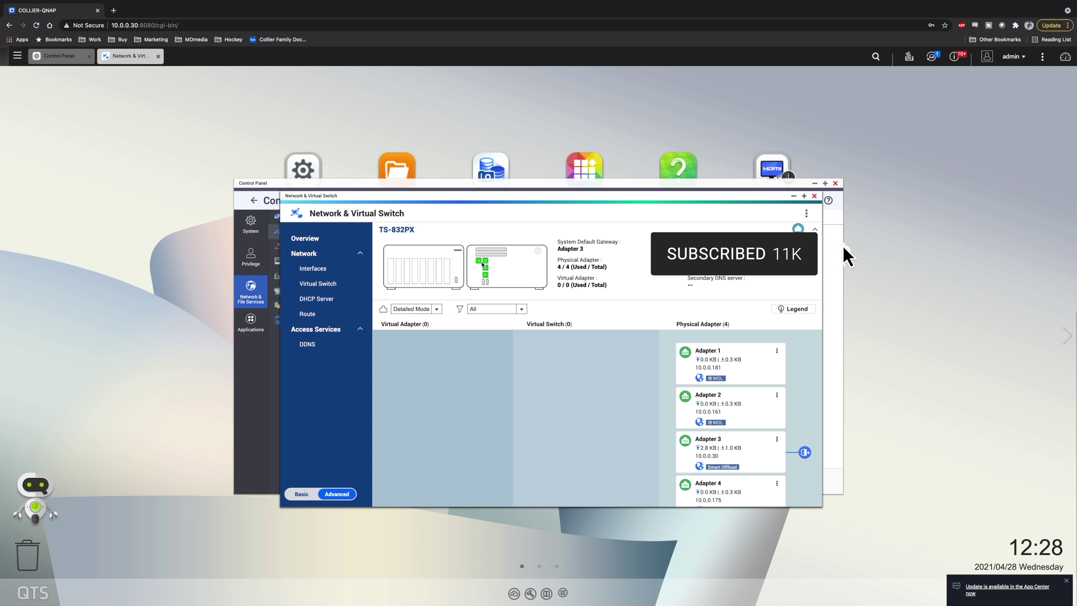
pyautogui.scroll(-1, 630, 361)
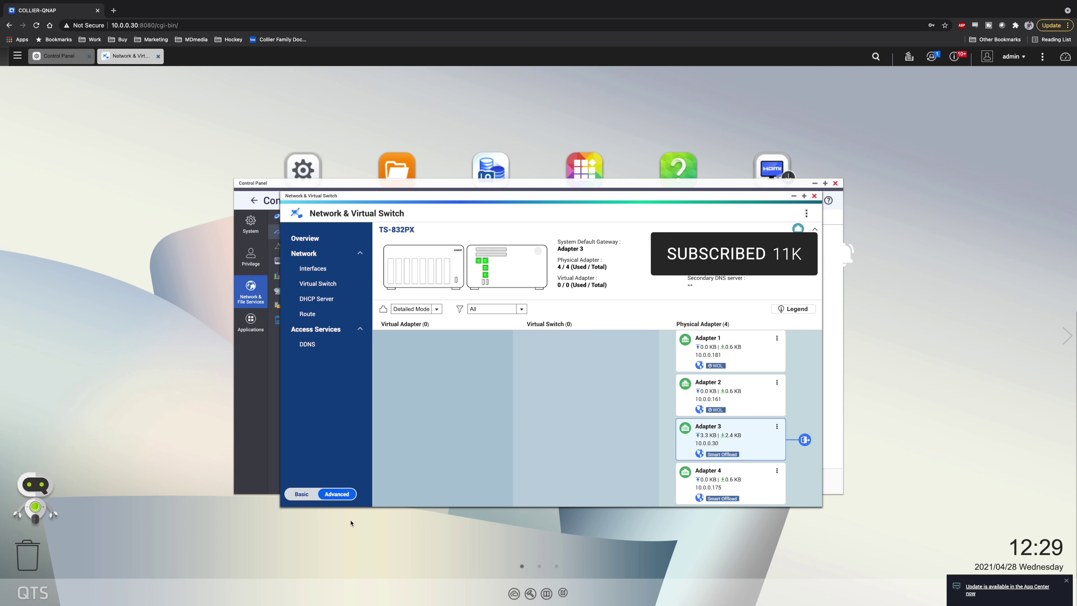
# Switch Network & Virtual Switch to Basic mode to show the Interfaces list.
pyautogui.click(299, 494)
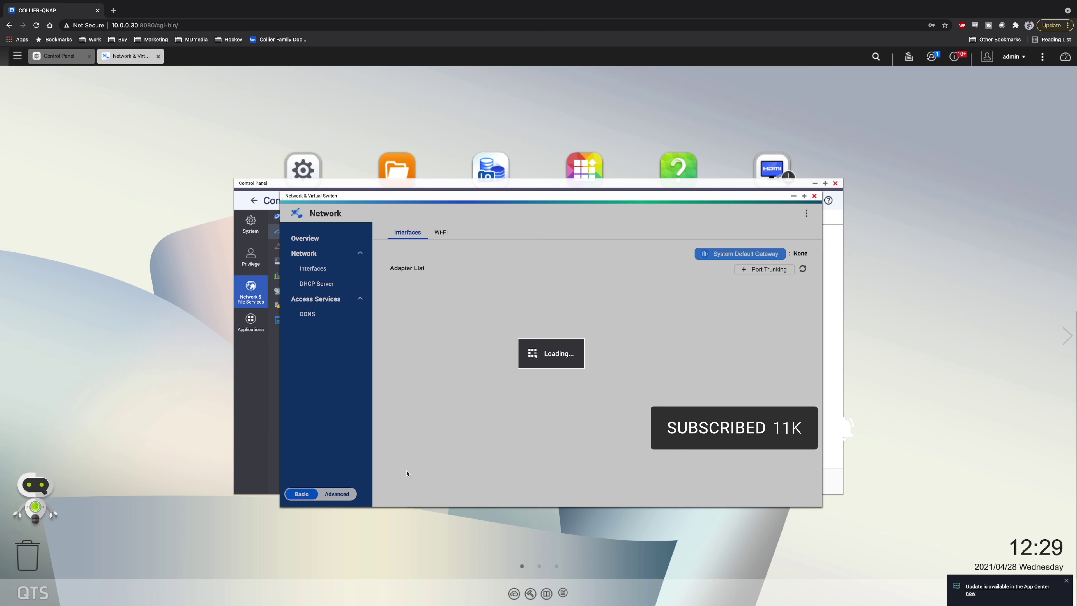